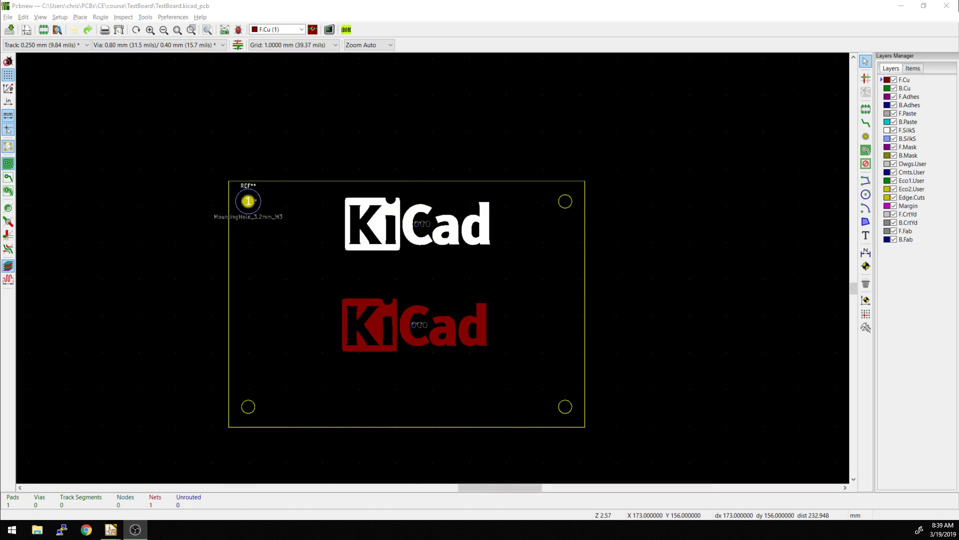
Examine the white silkscreen logo and the copper logo on the board in the 3D Viewer, then return to the board layout.
scroll(370, 286, "up", 3)
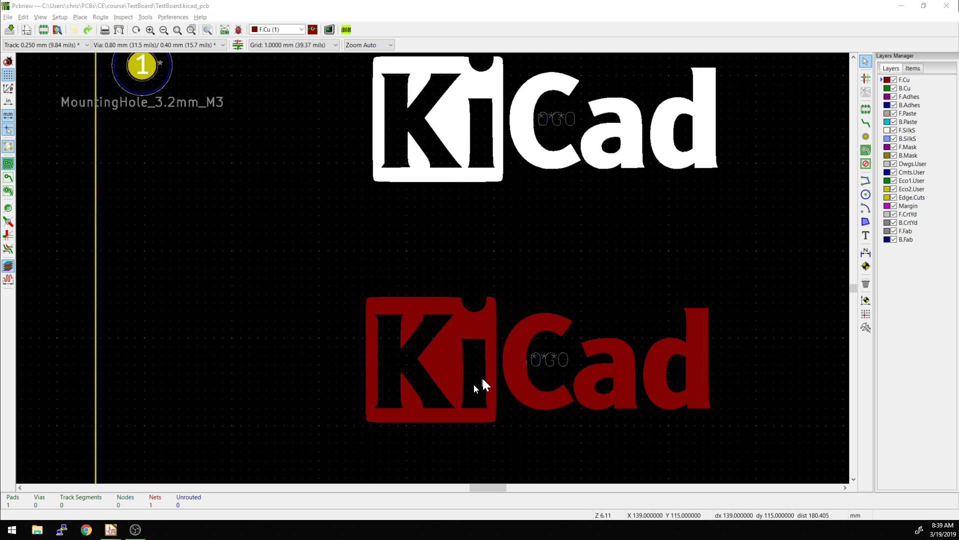
key("alt+3")
scroll(490, 374, "down", 1)
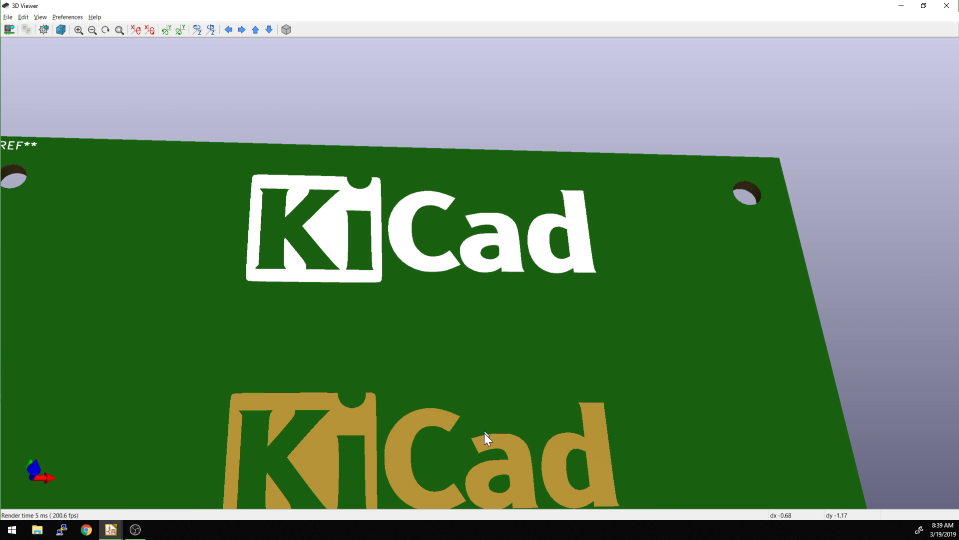
middle_click_drag(484, 433, 551, 377)
left_click_drag(550, 376, 557, 293)
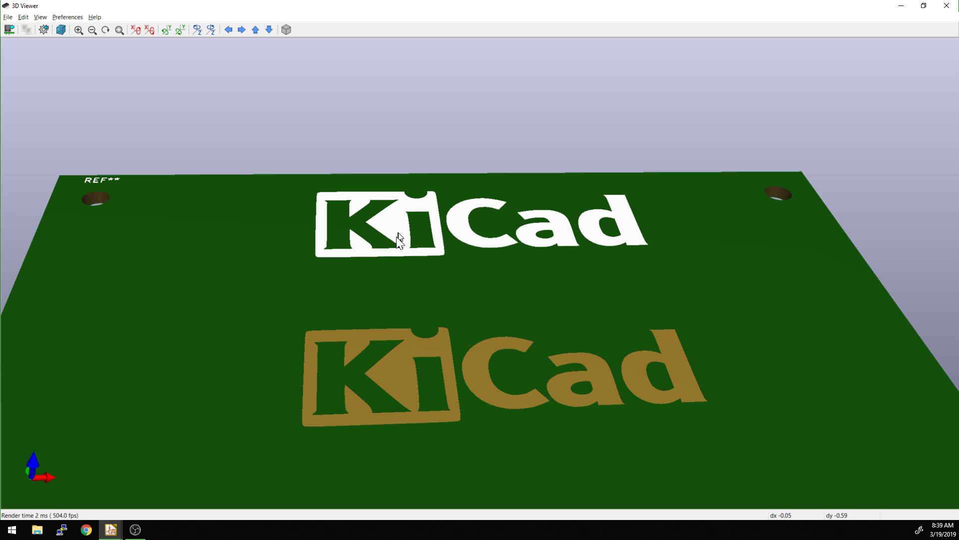
scroll(430, 285, "down", 3)
left_click_drag(471, 343, 482, 441)
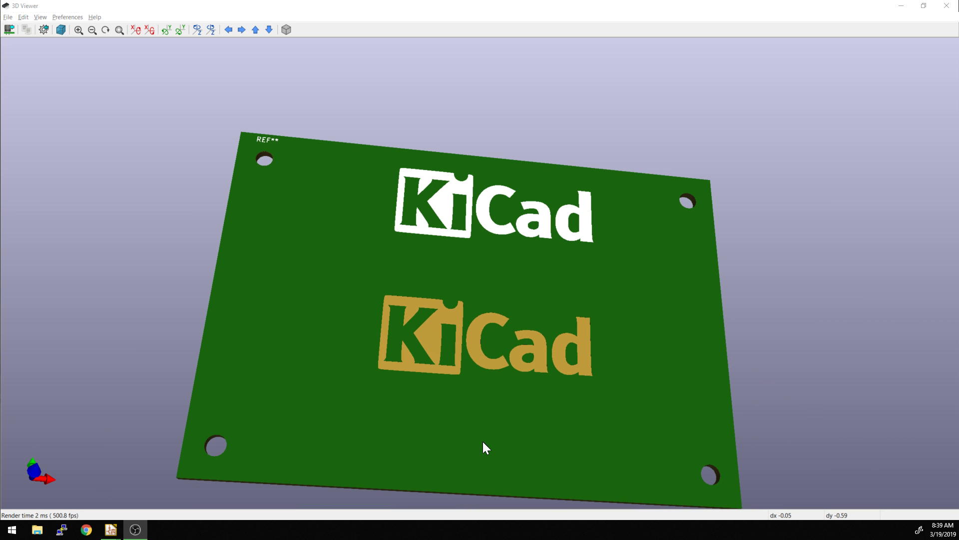
key("alt+Tab")
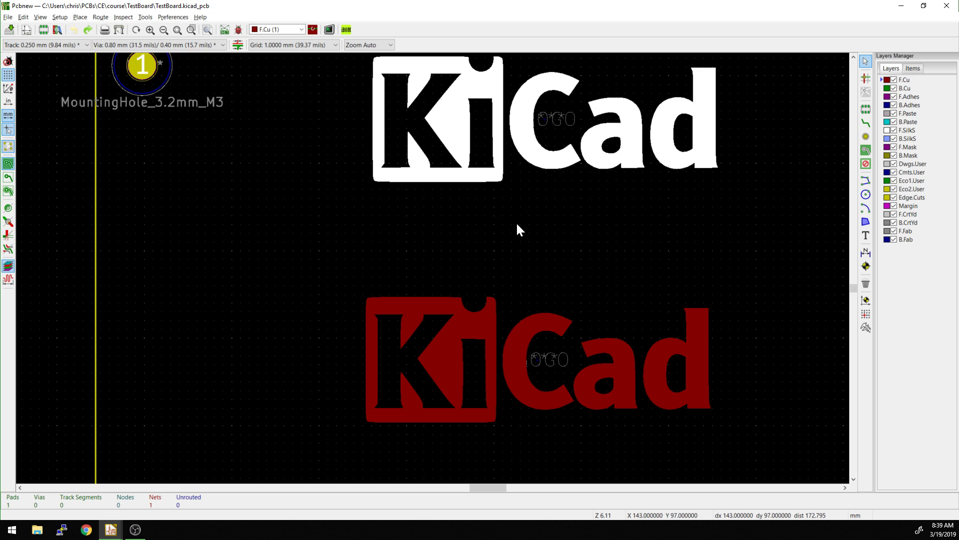
Open the upper white KiCad logo footprint in the Footprint Editor from its properties.
middle_click_drag(516, 216, 461, 265)
left_click(400, 173)
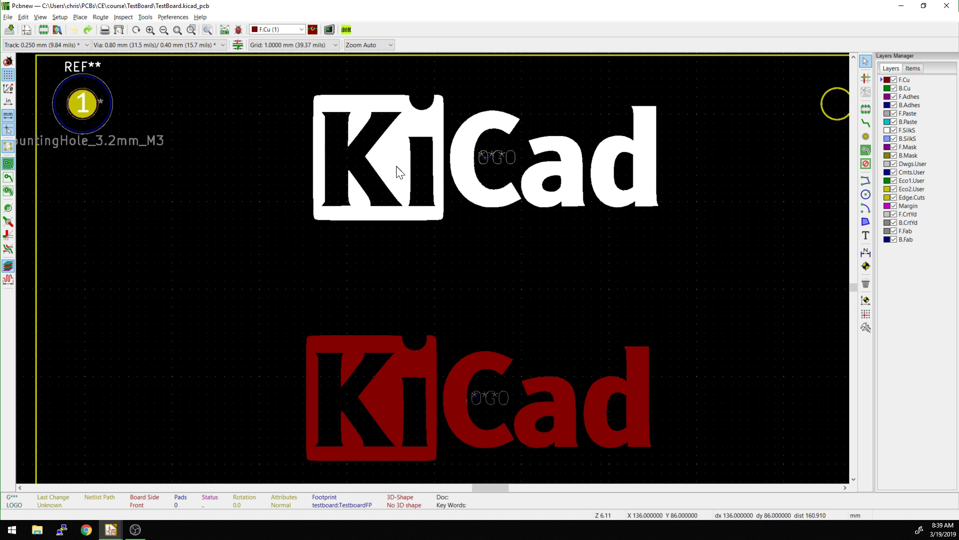
double_click(400, 172)
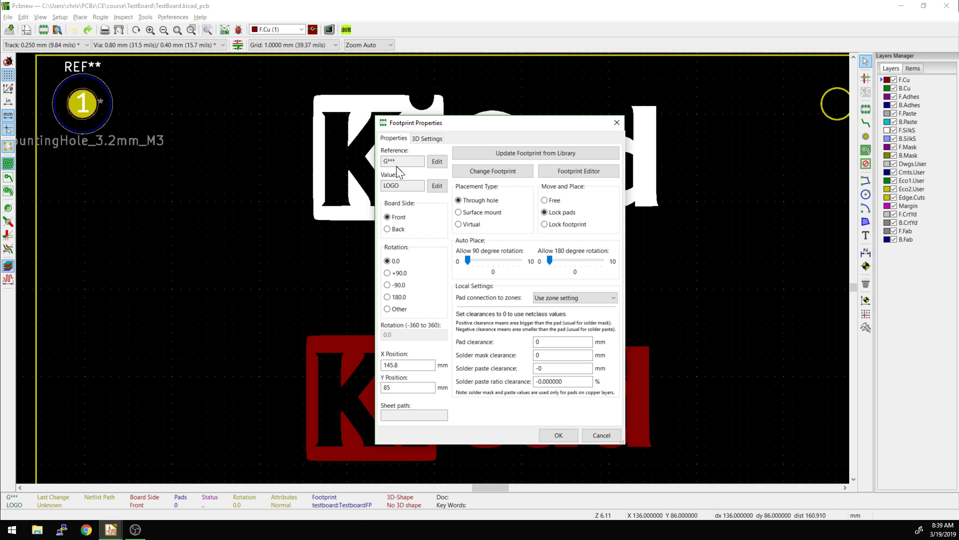
left_click(580, 171)
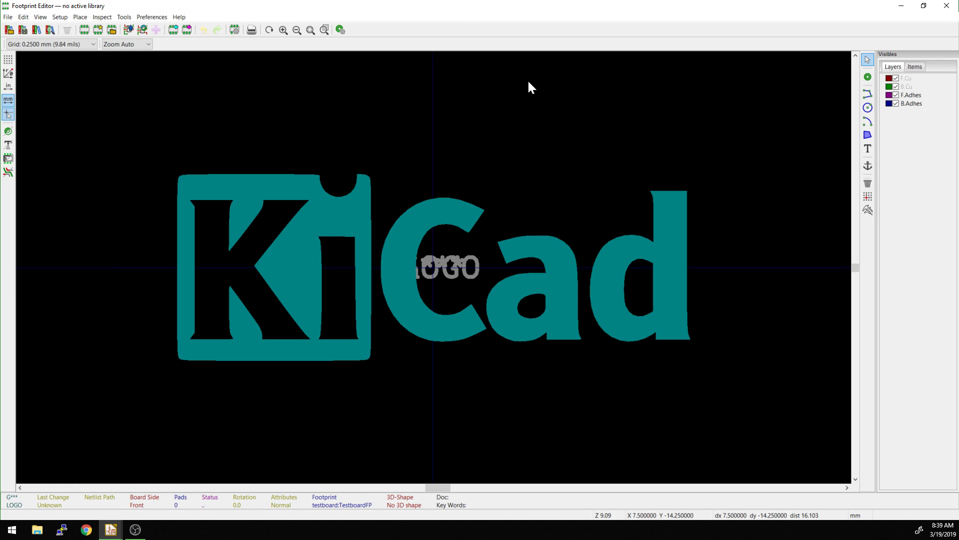
Change the layer of the logo's letter d polygon to F.Cu, accepting the graphic on a copper layer.
scroll(650, 370, "up", 1)
middle_click_drag(420, 252, 562, 341)
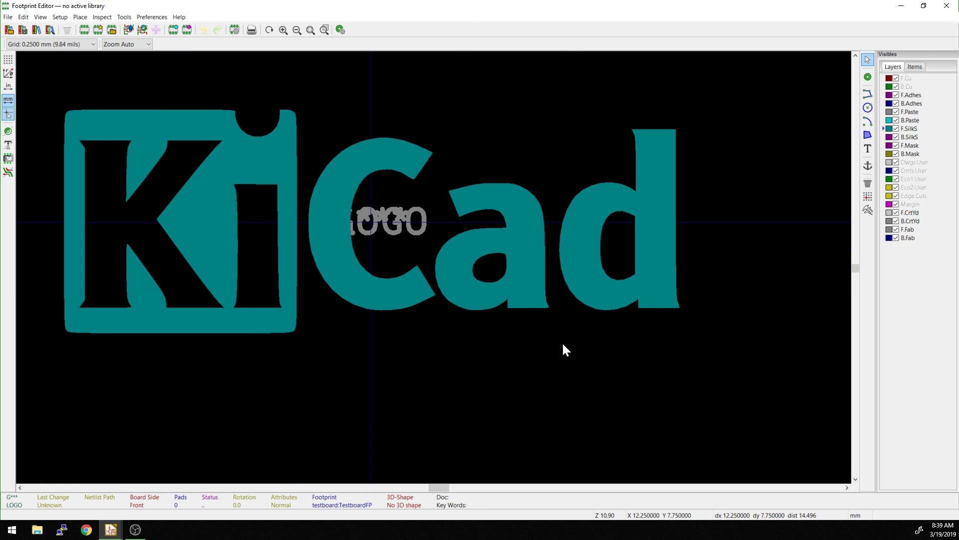
middle_click_drag(466, 317, 523, 355)
scroll(510, 344, "down", 1)
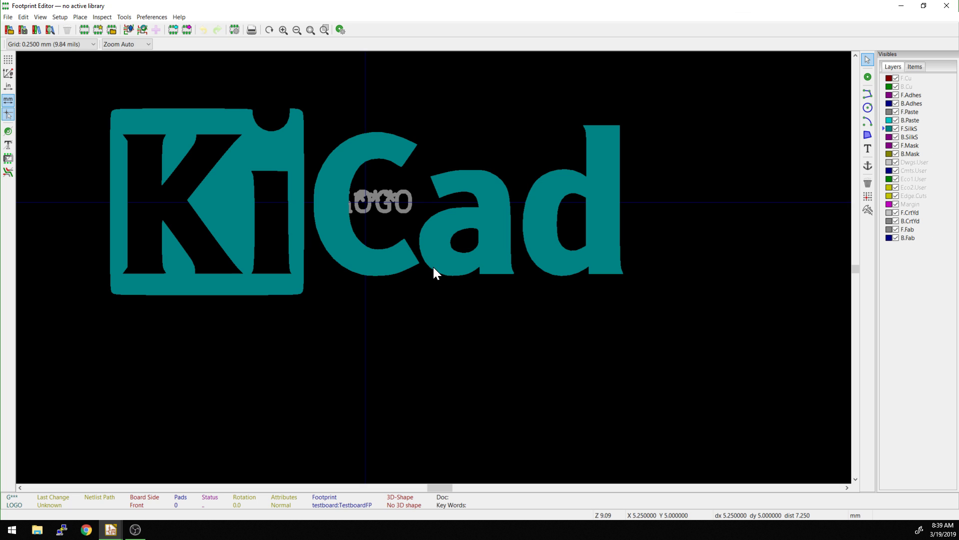
middle_click_drag(433, 267, 520, 304)
left_click(614, 273)
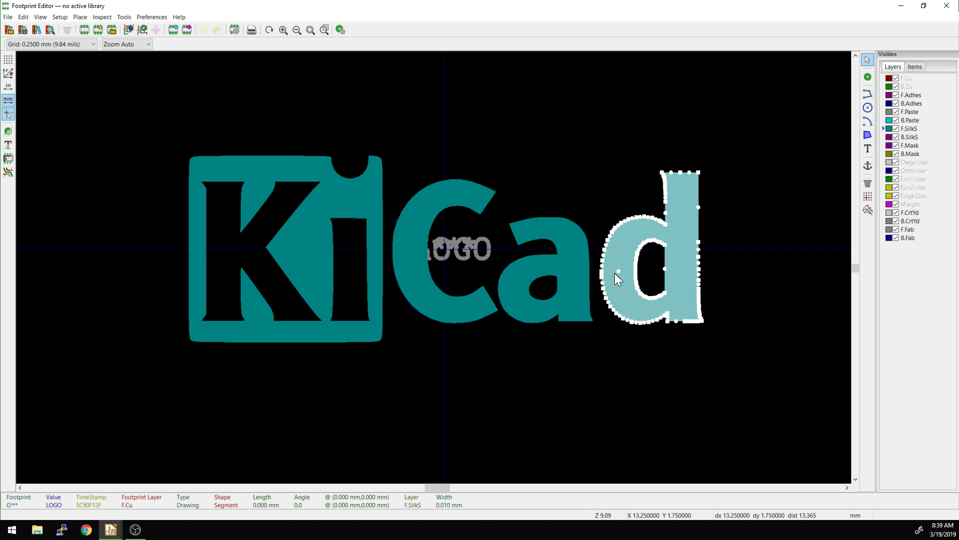
double_click(614, 273)
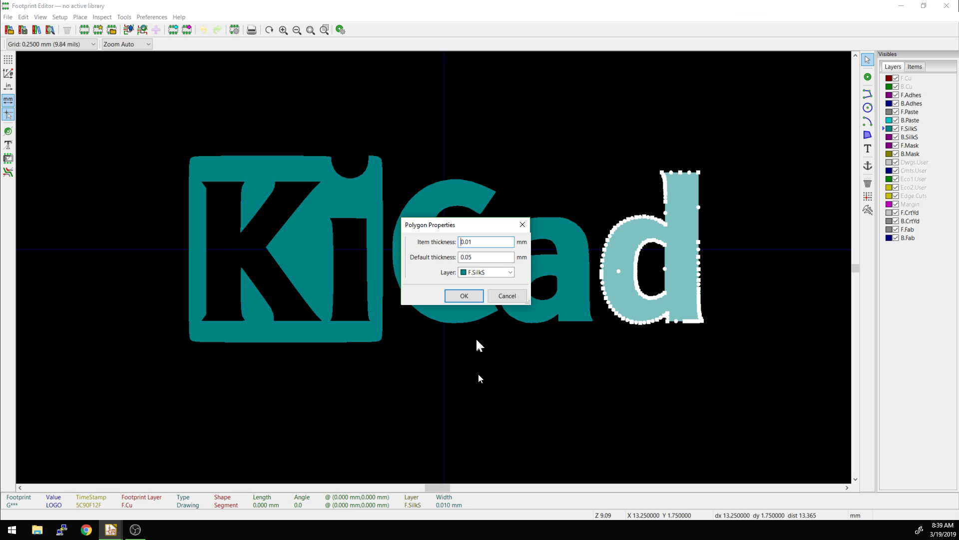
left_click(480, 272)
left_click(470, 281)
left_click(465, 299)
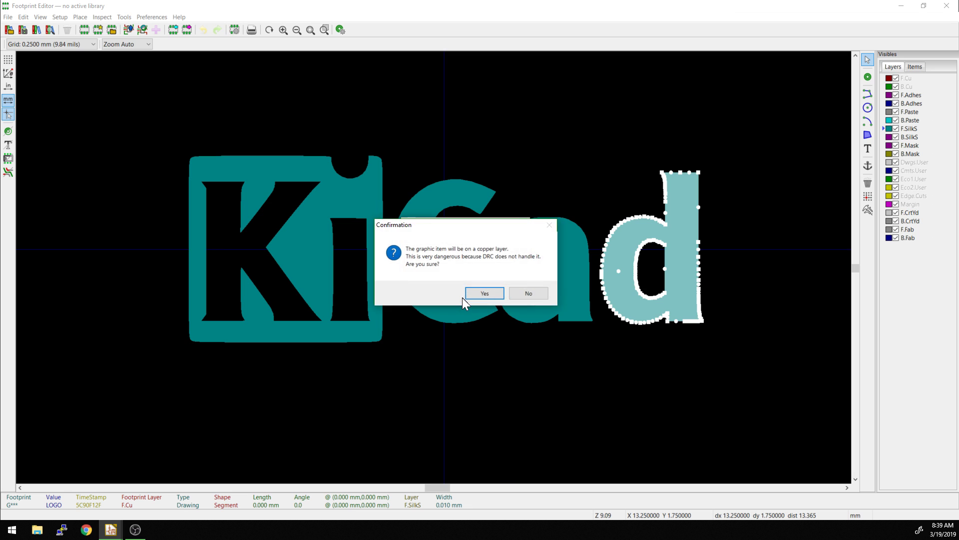
left_click(480, 292)
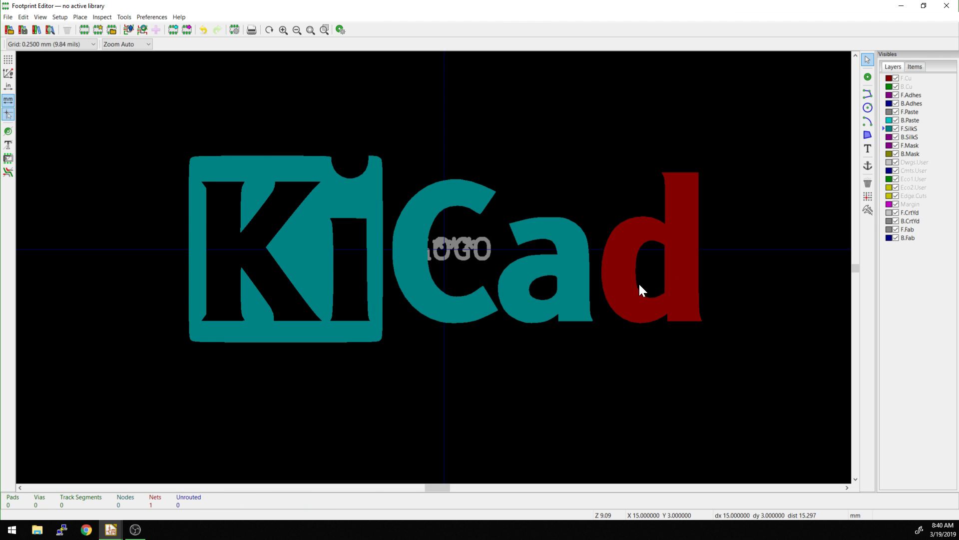
Examine which parts of the logo are separate polygons by selecting the letter a, the C and the Ki block in turn.
middle_click_drag(639, 283, 475, 283)
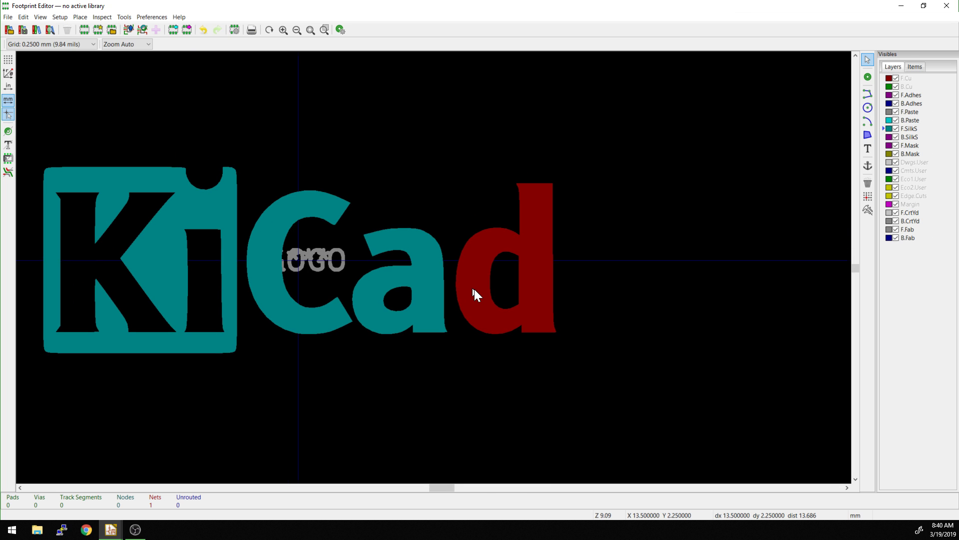
scroll(475, 281, "up", 1)
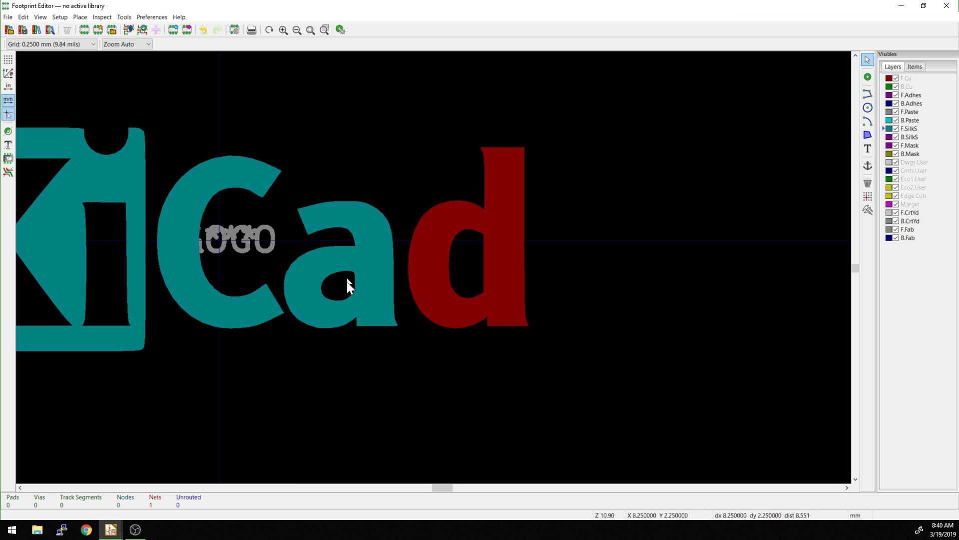
middle_click_drag(346, 280, 542, 274)
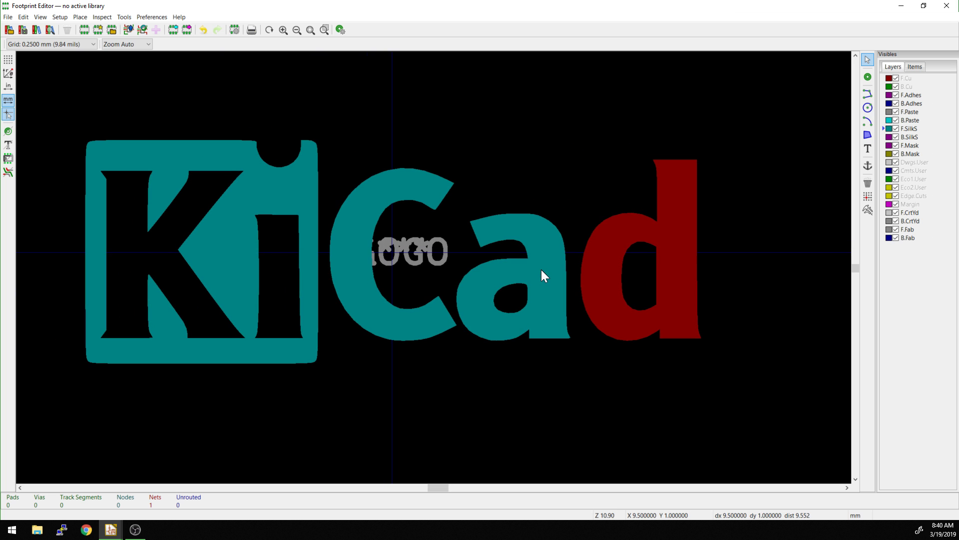
left_click(534, 233)
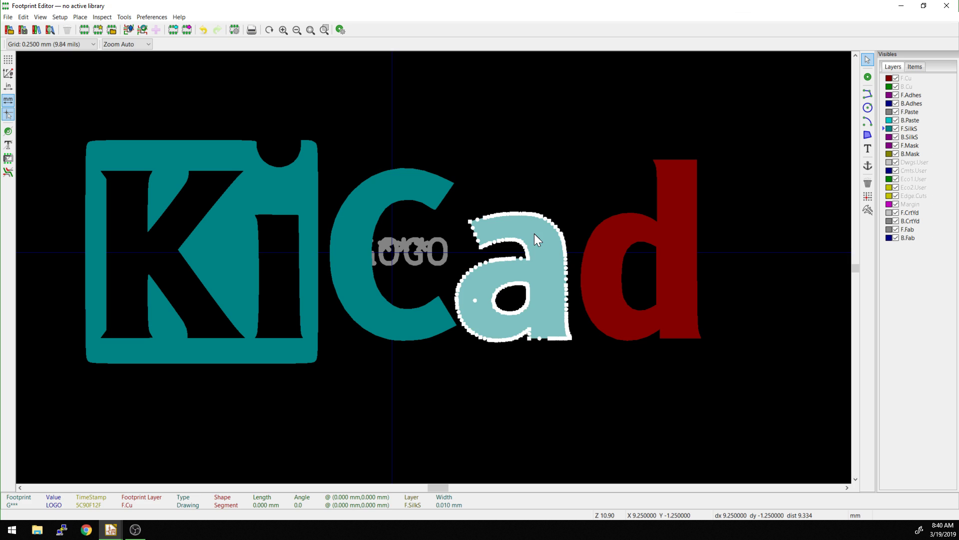
left_click(388, 182)
left_click(256, 195)
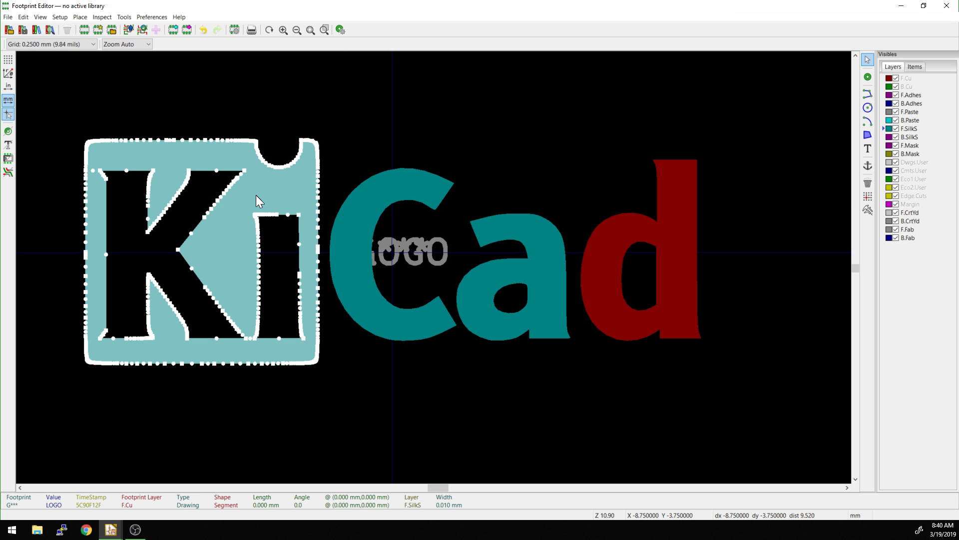
left_click(398, 182)
left_click(548, 236)
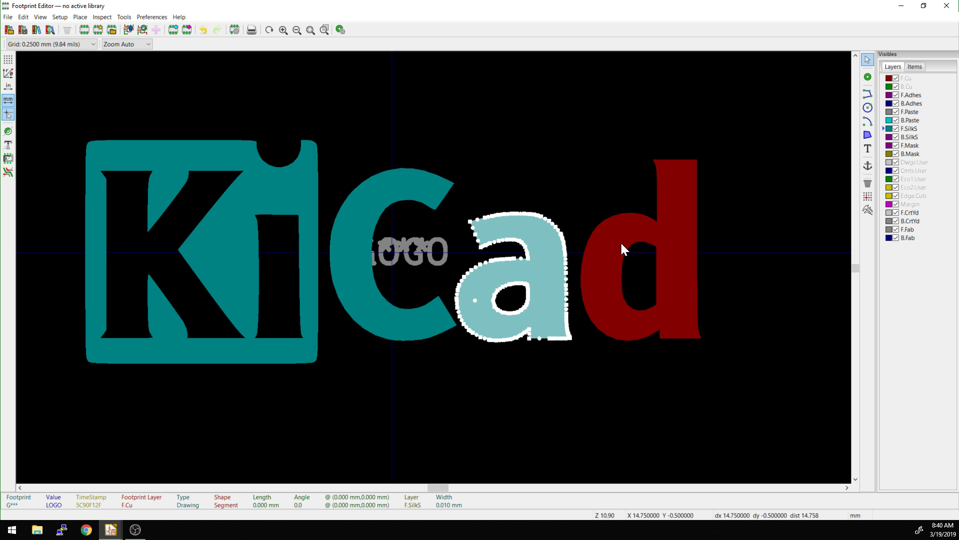
left_click(592, 193)
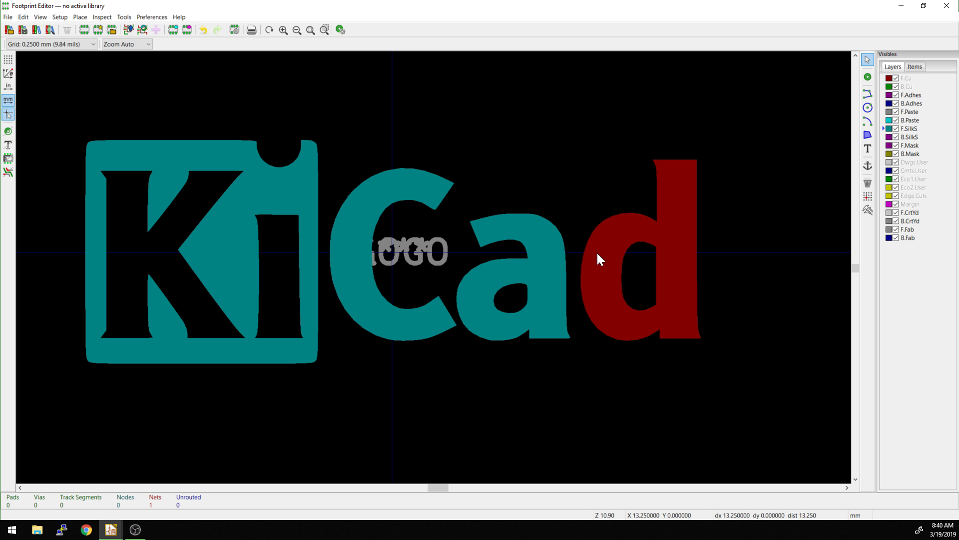
Change the layer of the logo's letter a polygon to F.Mask.
middle_click_drag(596, 213, 499, 312)
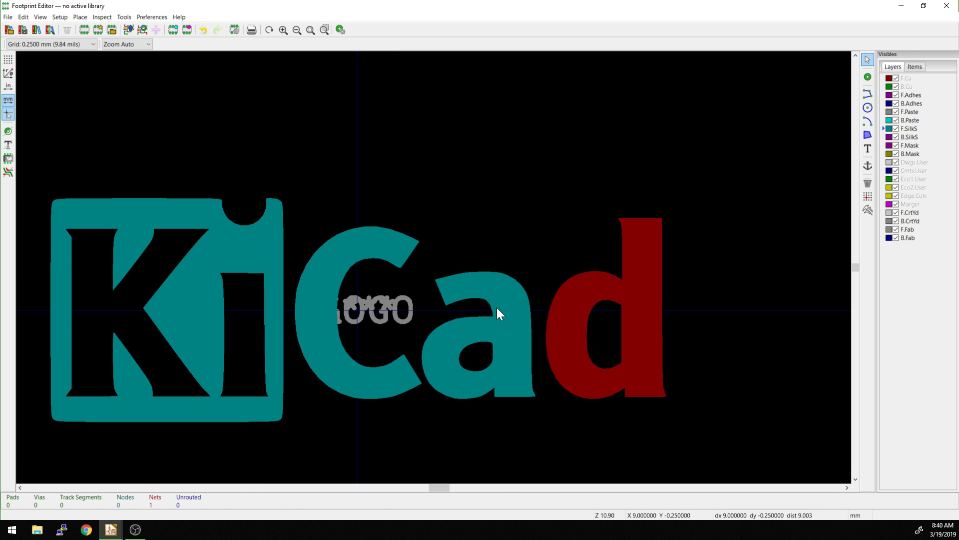
double_click(497, 308)
left_click(486, 274)
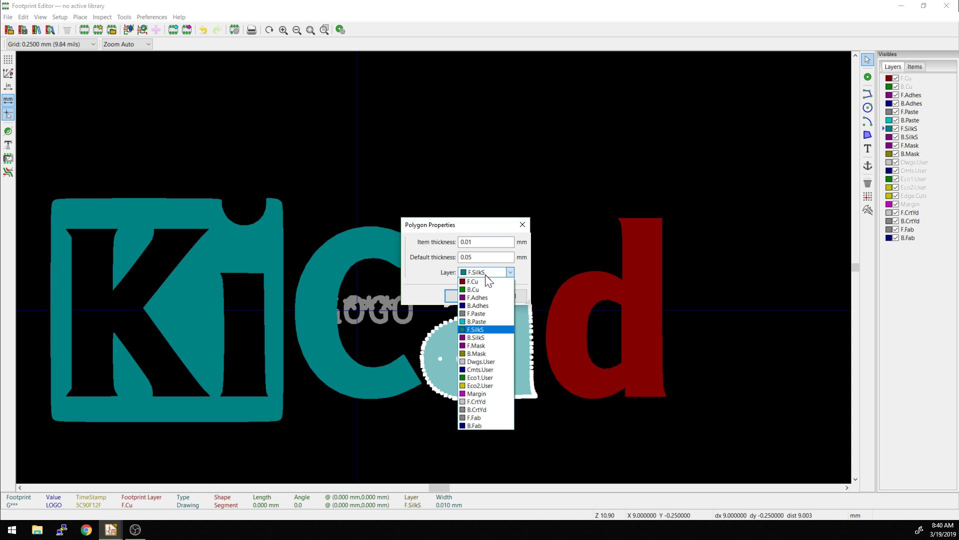
left_click(479, 345)
left_click(469, 295)
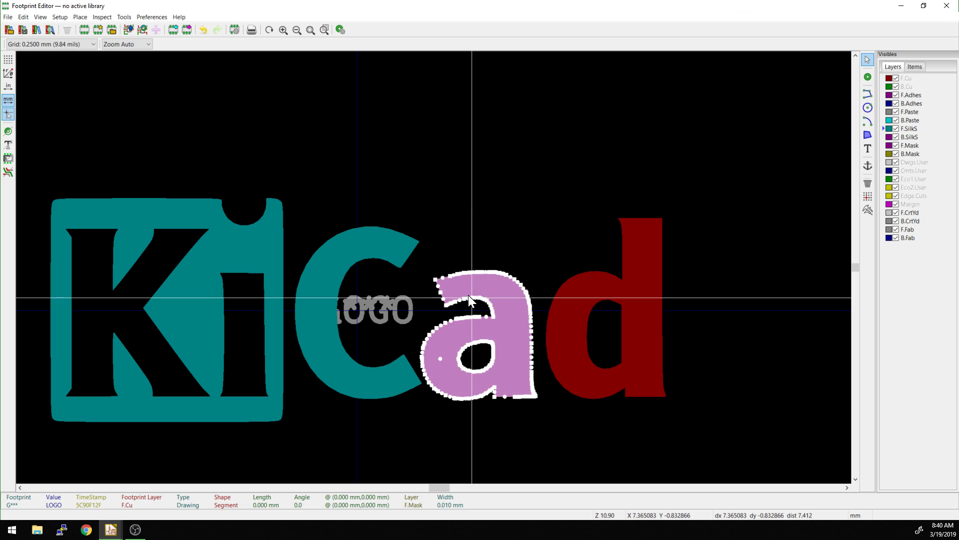
left_click(521, 235)
Update the logo footprint on the board with the edited letters and switch to the board layout.
middle_click_drag(454, 269, 529, 264)
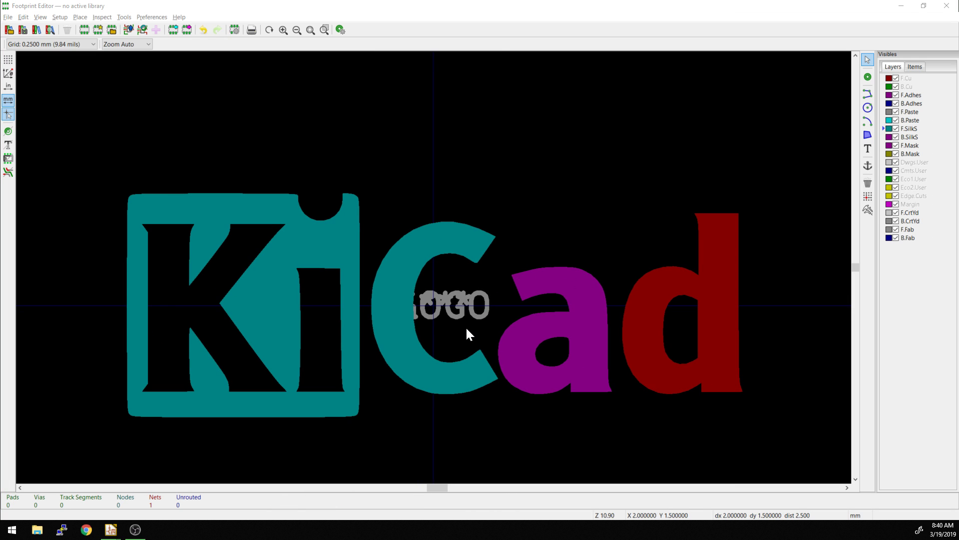
key("alt+Tab")
key("alt+Tab")
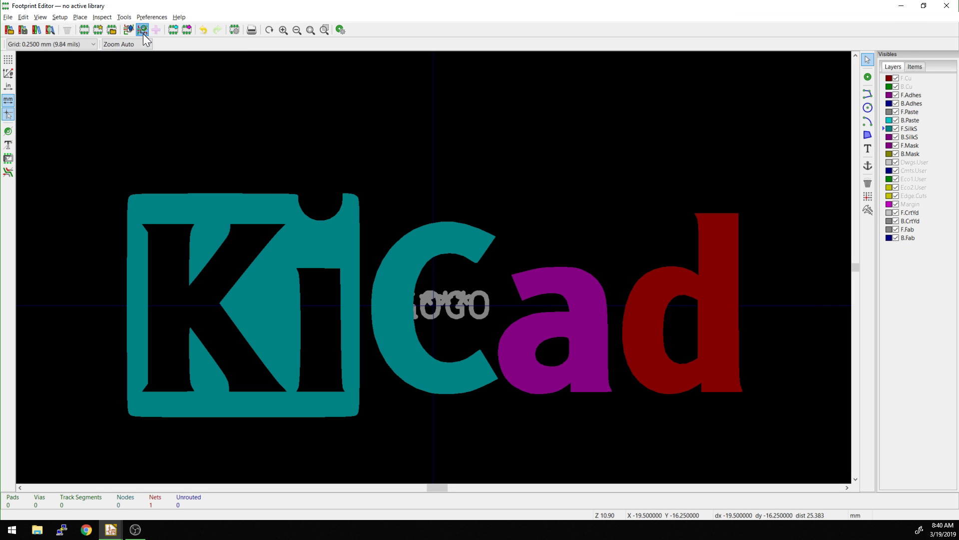
key("alt+Tab")
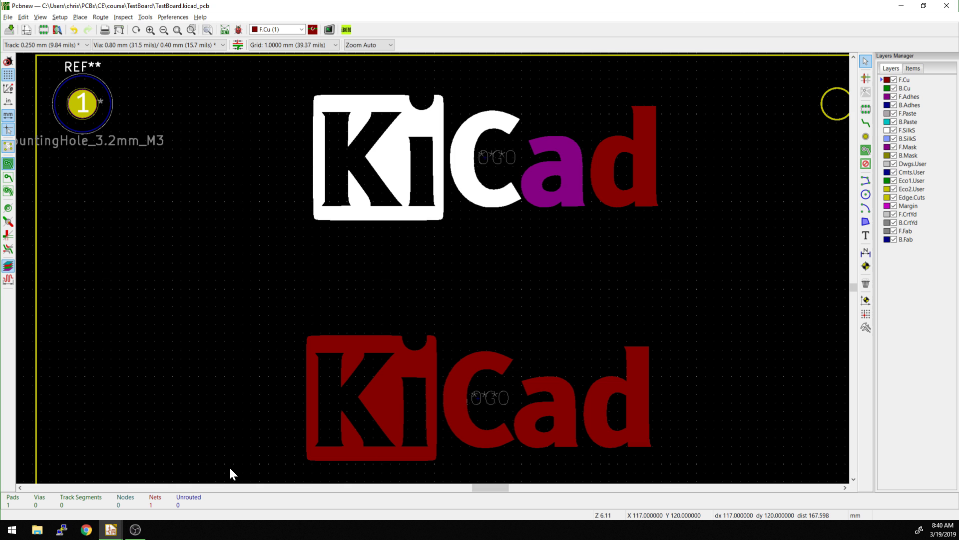
Examine how the upper logo's F.Mask letter a and F.Cu letter d look in the 3D Viewer.
key("alt+Tab")
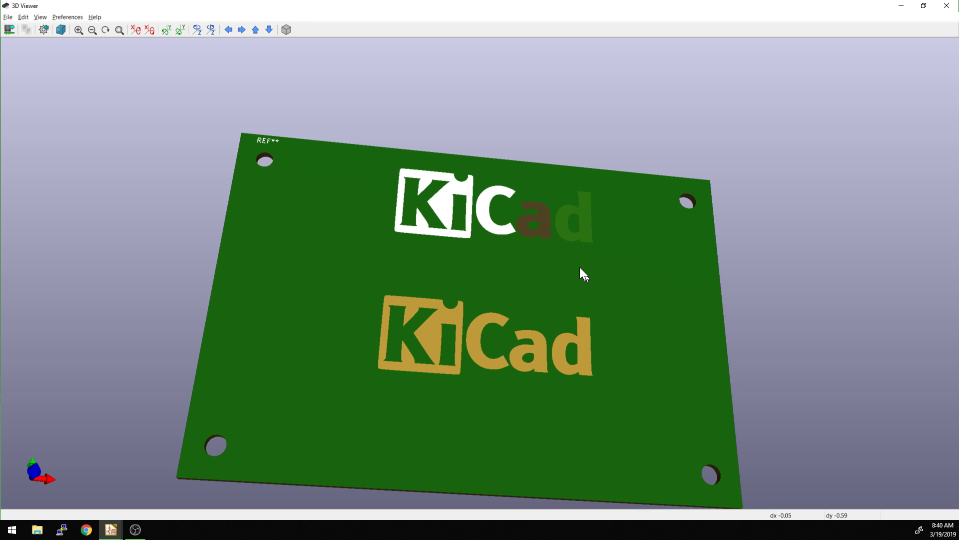
left_click_drag(580, 267, 560, 218)
scroll(614, 195, "up", 3)
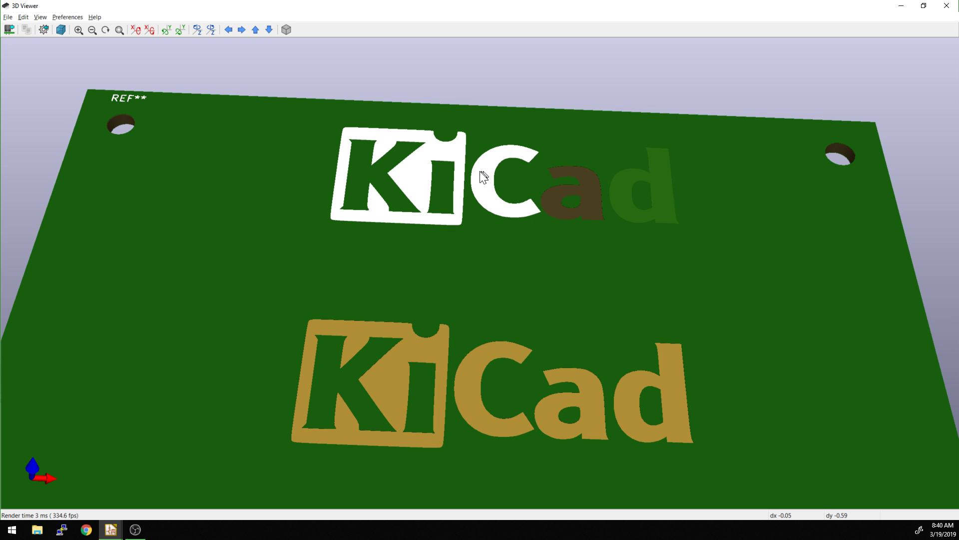
Return to the board layout and reopen the upper logo footprint in the Footprint Editor.
key("alt+Tab")
scroll(480, 205, "up", 1)
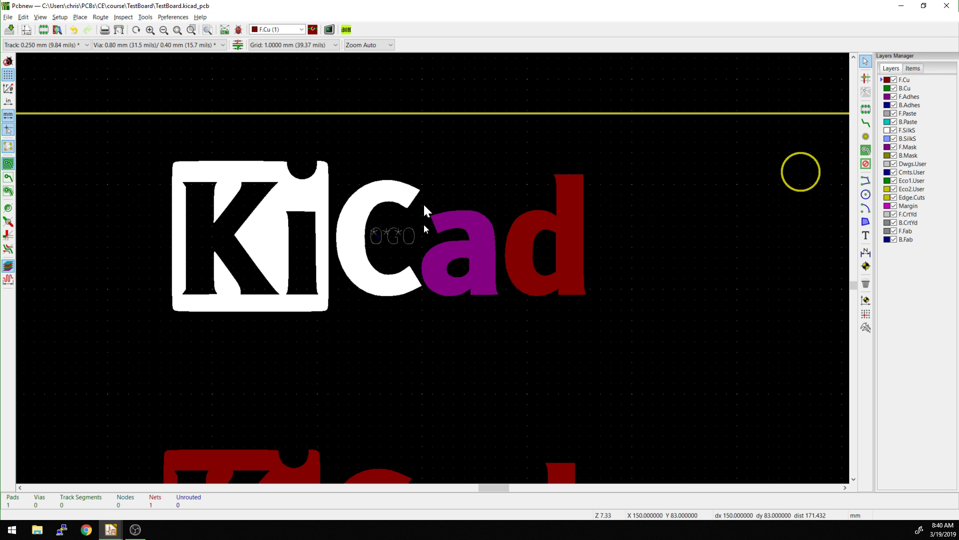
left_click_drag(421, 195, 499, 310)
left_click(578, 282)
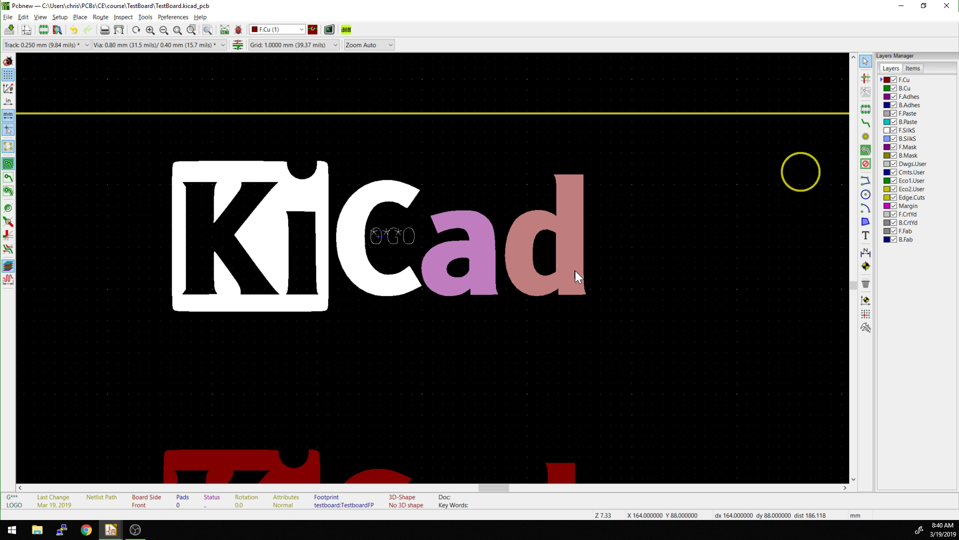
left_click(586, 244)
key("ctrl+e")
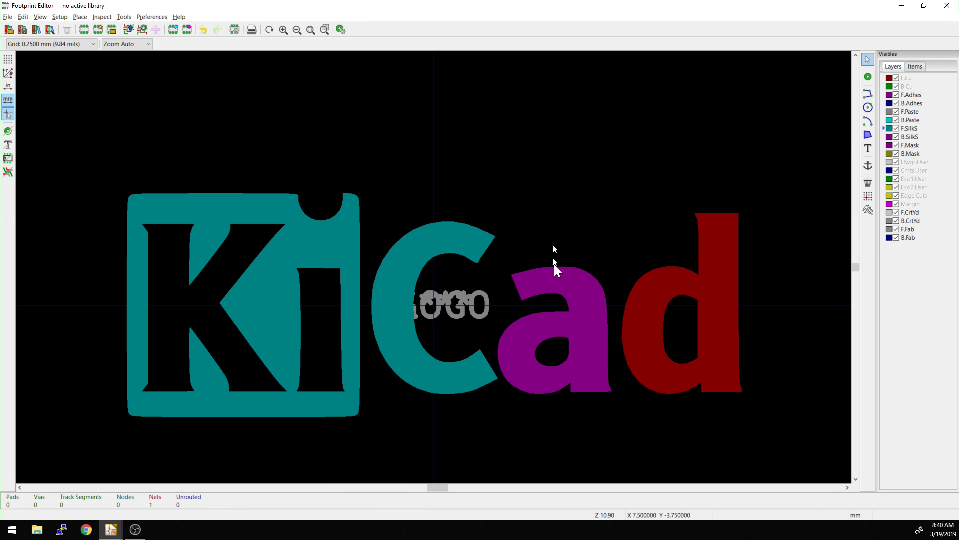
Duplicate the logo's letter d polygon and place the copy exactly on top of the original.
left_click(666, 294)
key("ctrl+d")
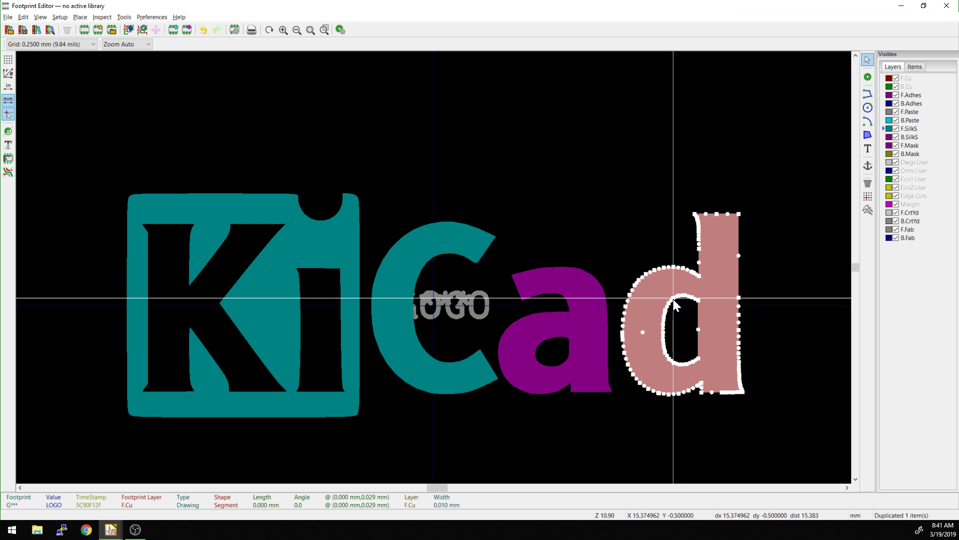
scroll(673, 299, "up", 5)
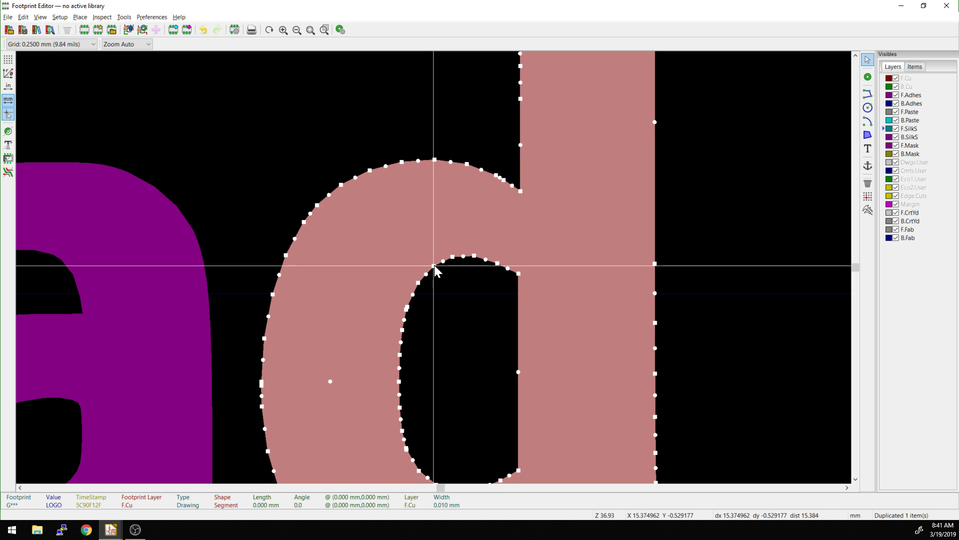
left_click(434, 267)
Change the layer of the duplicated letter d polygon to F.Mask.
double_click(415, 232)
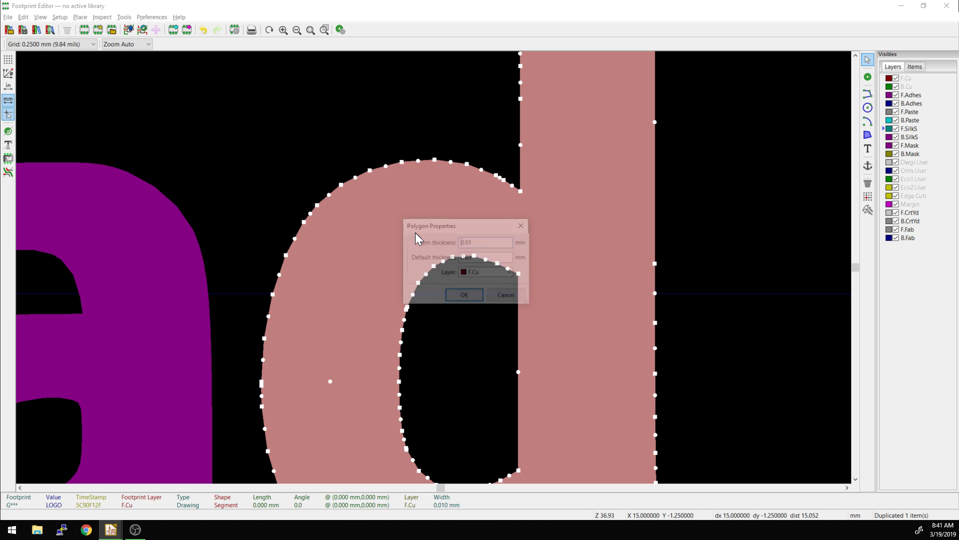
left_click(470, 272)
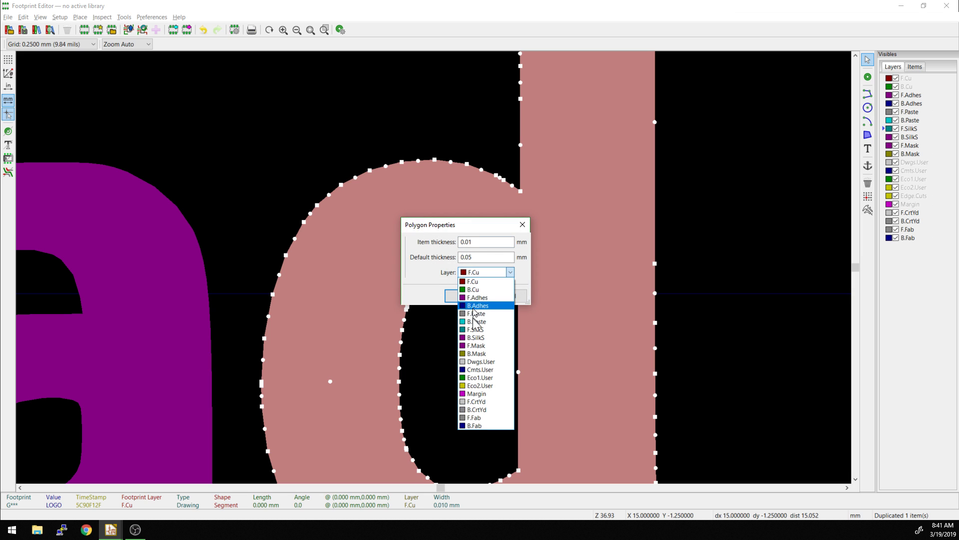
left_click(475, 346)
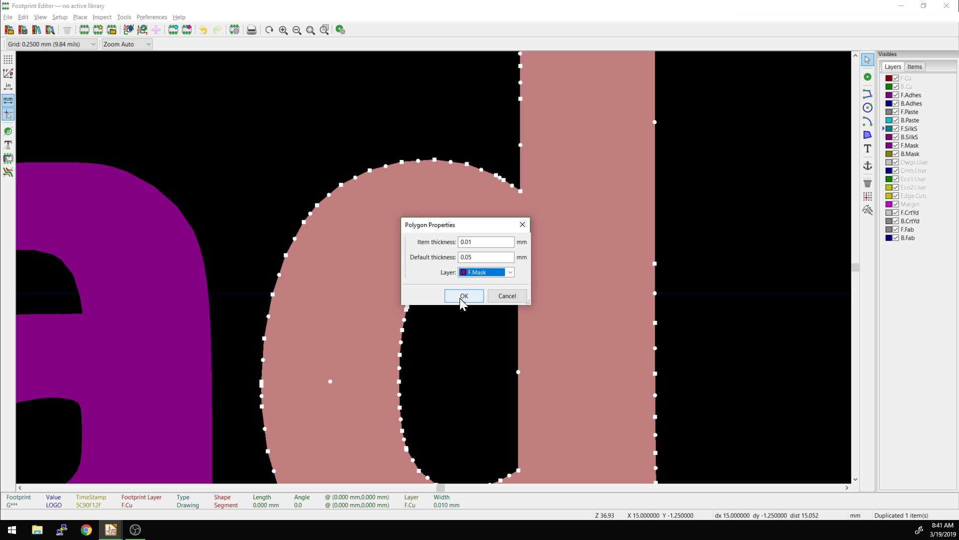
left_click(462, 295)
scroll(459, 296, "down", 5)
left_click(603, 308)
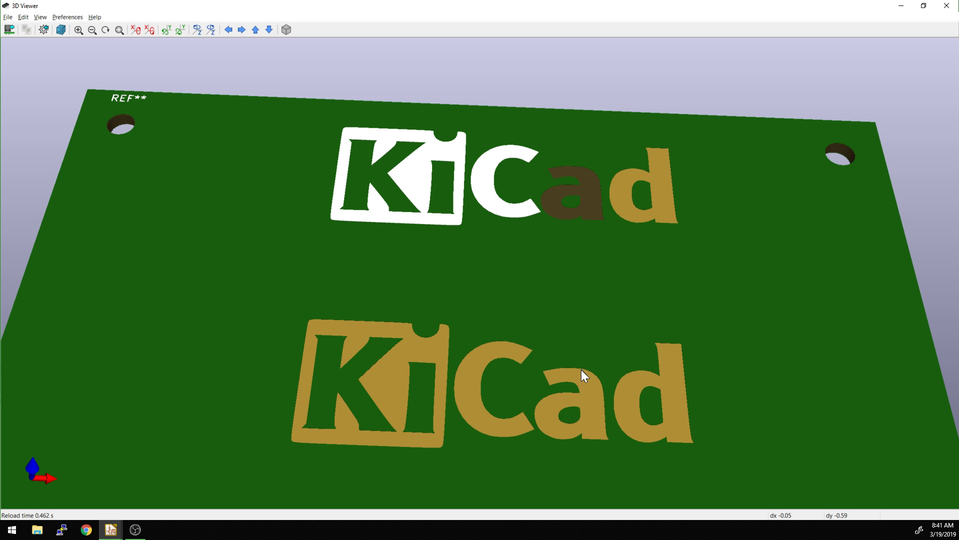
Return from the 3D Viewer to the logo footprint in the Footprint Editor.
key("alt")
key("alt+Tab")
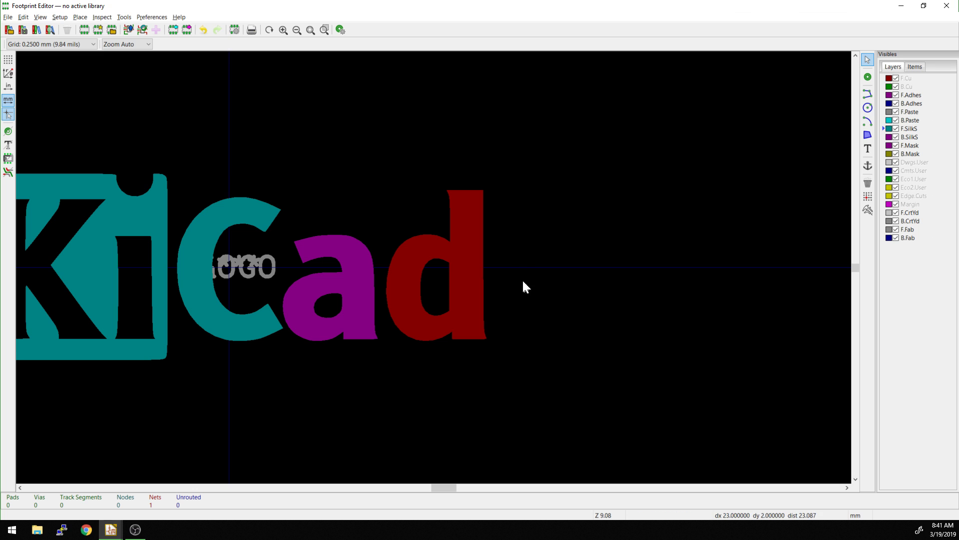
middle_click_drag(560, 308, 681, 293)
scroll(526, 271, "up", 1)
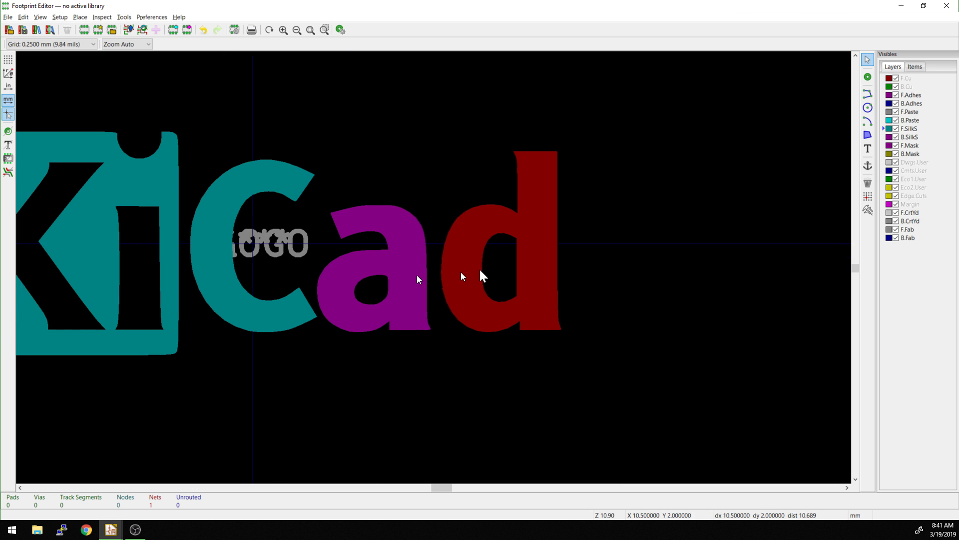
left_click(498, 246)
left_click(489, 101)
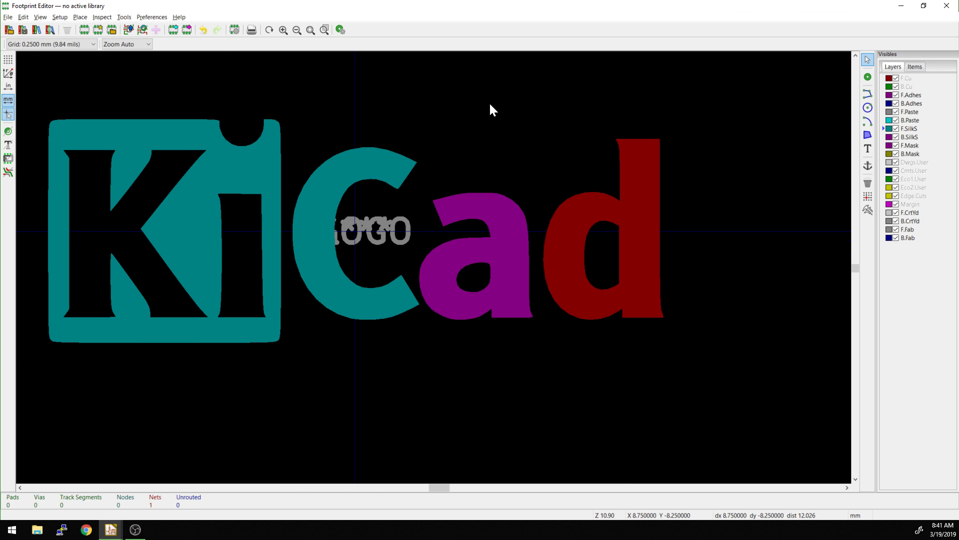
Check the polygon properties of the letter C and close them without changing anything.
left_click(334, 181)
right_click(334, 178)
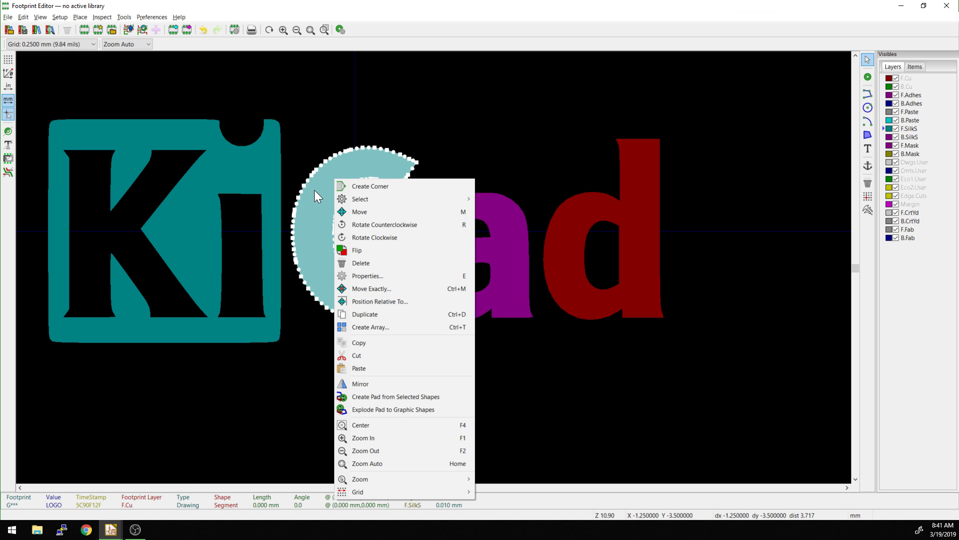
key("e")
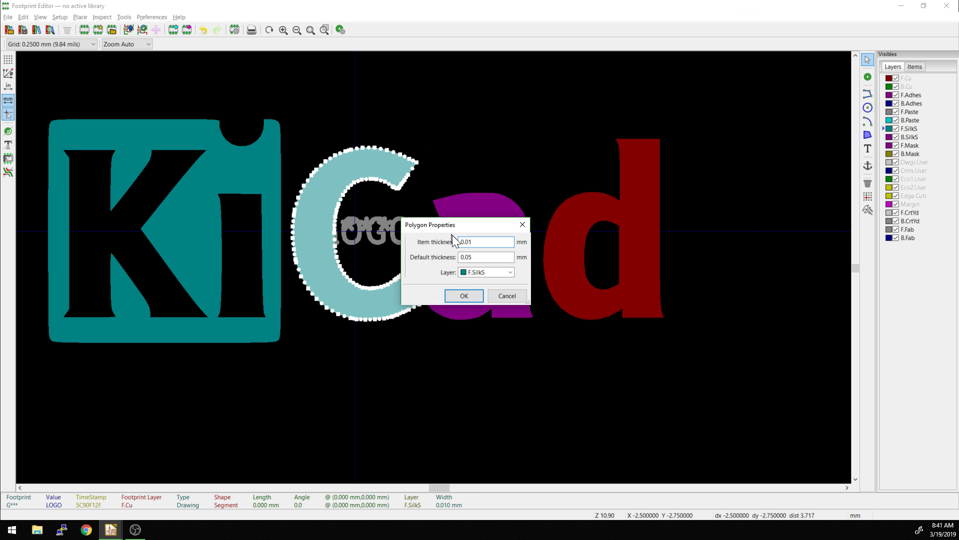
key("Return")
left_click(719, 248)
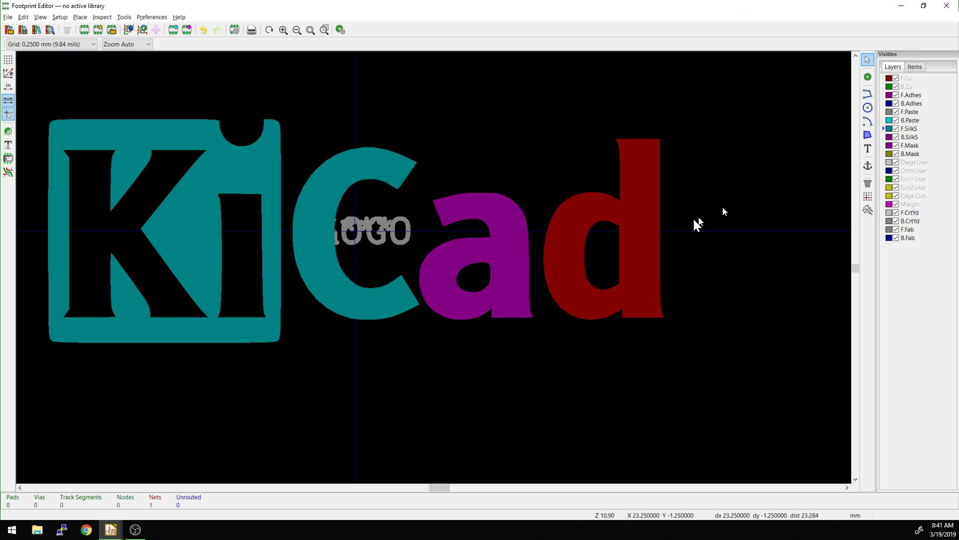
scroll(672, 224, "down", 3)
middle_click_drag(430, 270, 588, 277)
scroll(588, 275, "up", 3)
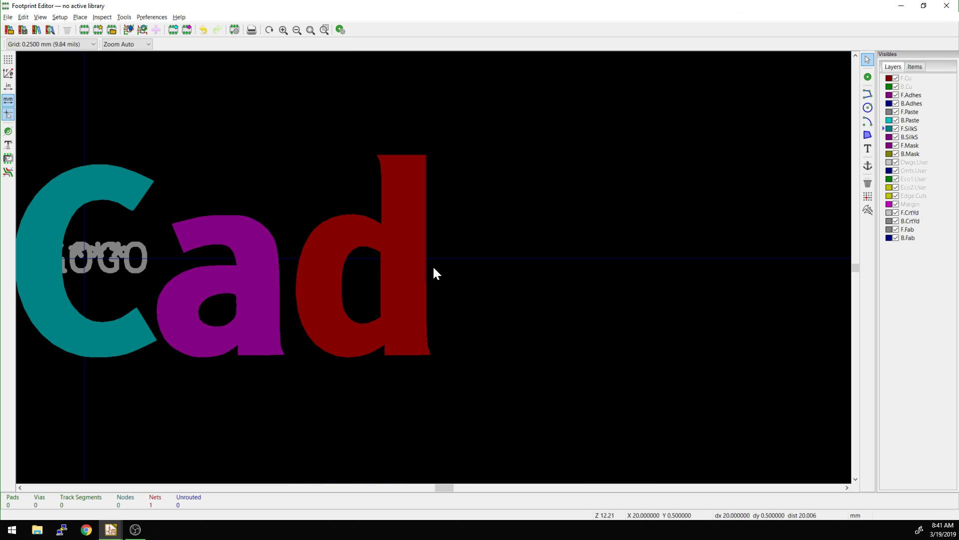
middle_click_drag(433, 265, 570, 271)
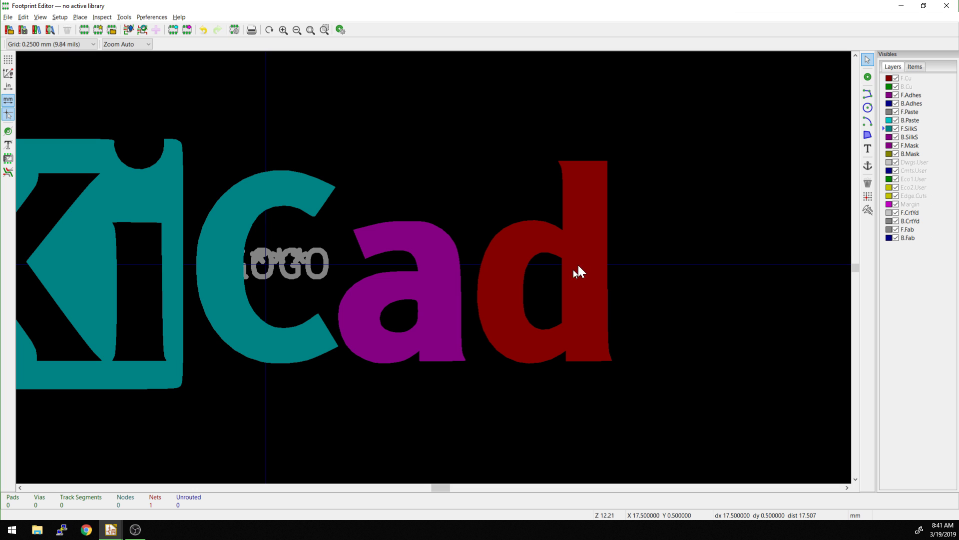
left_click(586, 225)
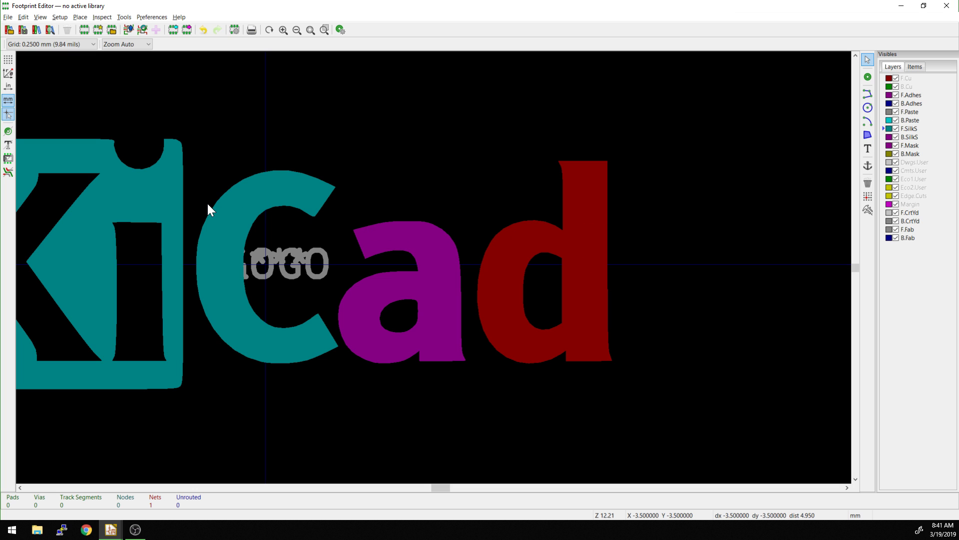
Select the letter C polygon and inspect the corner points along its upper arc and curved side.
left_click(223, 207)
scroll(404, 173, "up", 2)
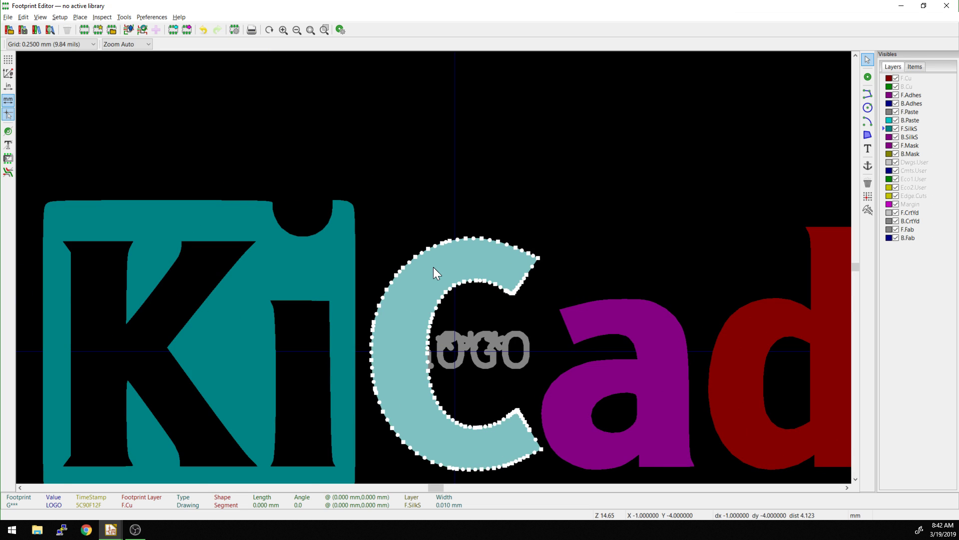
scroll(433, 266, "up", 5)
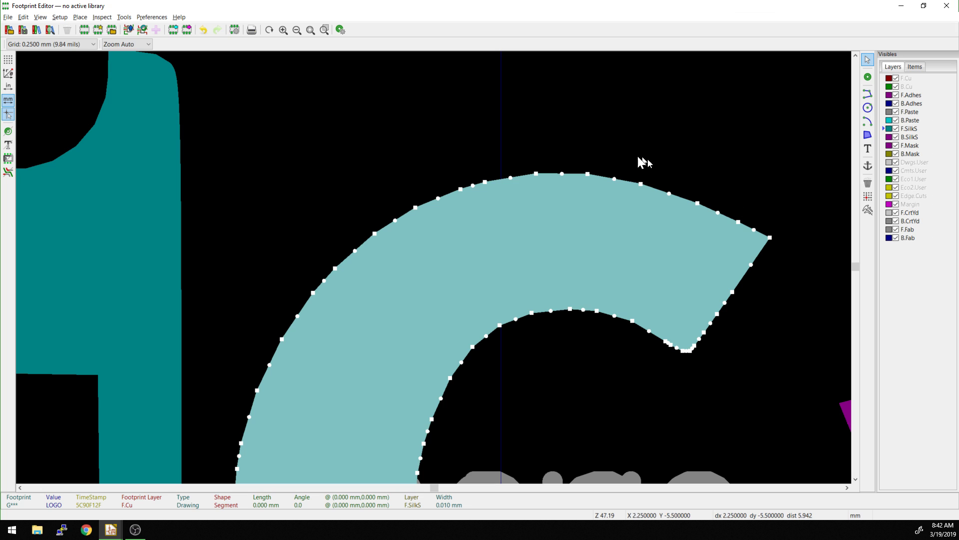
key("e")
key("Escape")
middle_click_drag(219, 412, 279, 83)
key("e")
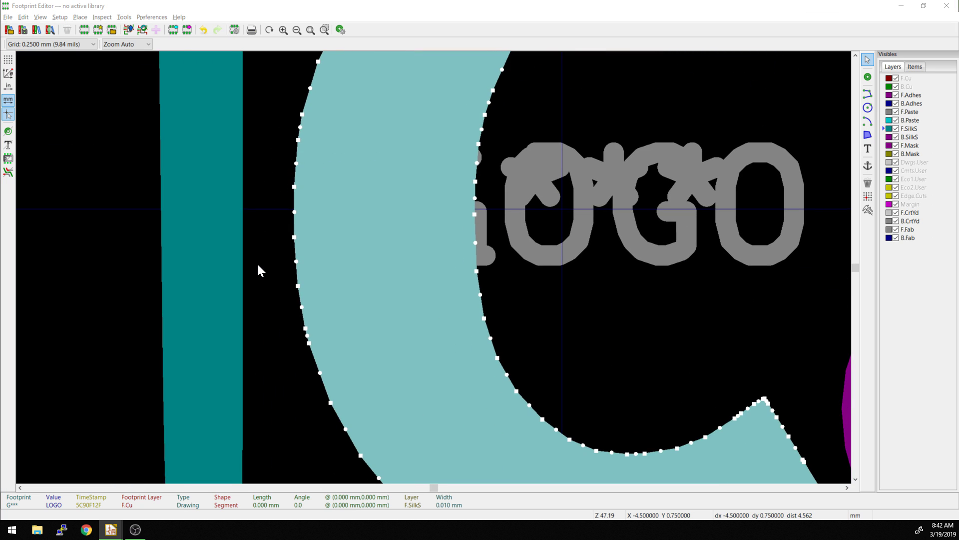
key("e")
key("Escape")
scroll(433, 267, "down", 5)
scroll(433, 265, "up", 1)
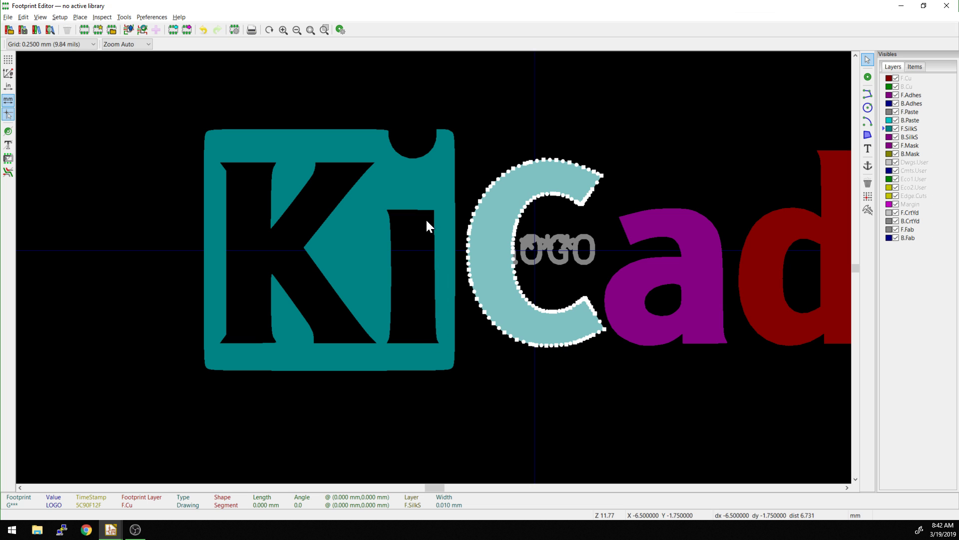
scroll(433, 268, "up", 5)
scroll(433, 267, "down", 4)
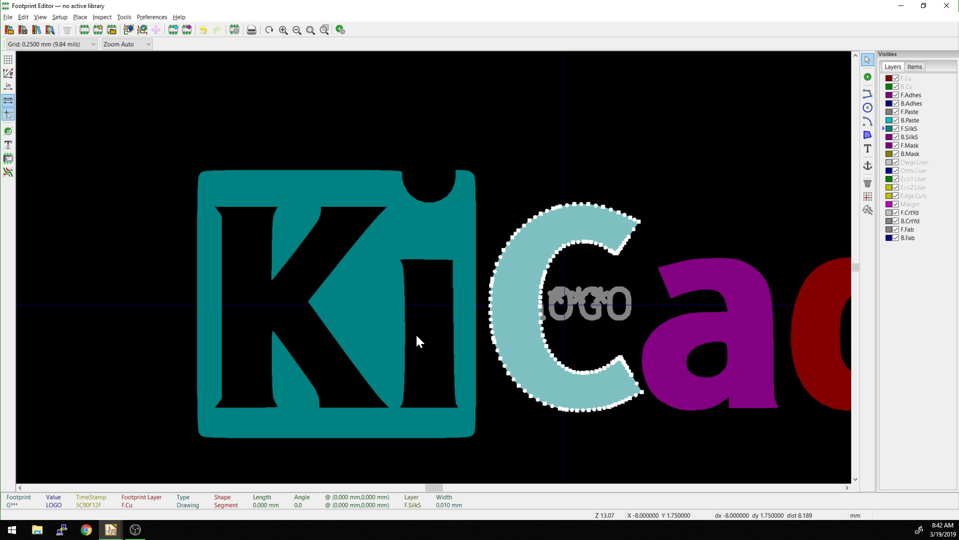
scroll(562, 308, "up", 1)
Deselect the letter C and examine its silkscreen edges close up, beside the Ki block and the letter a.
left_click(433, 267)
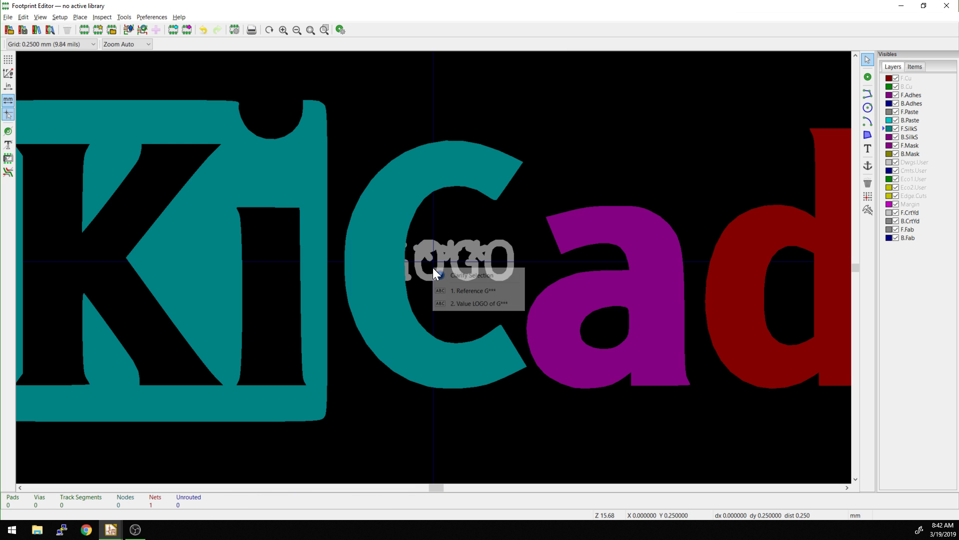
left_click(422, 239)
key("Escape")
scroll(458, 95, "up", 1)
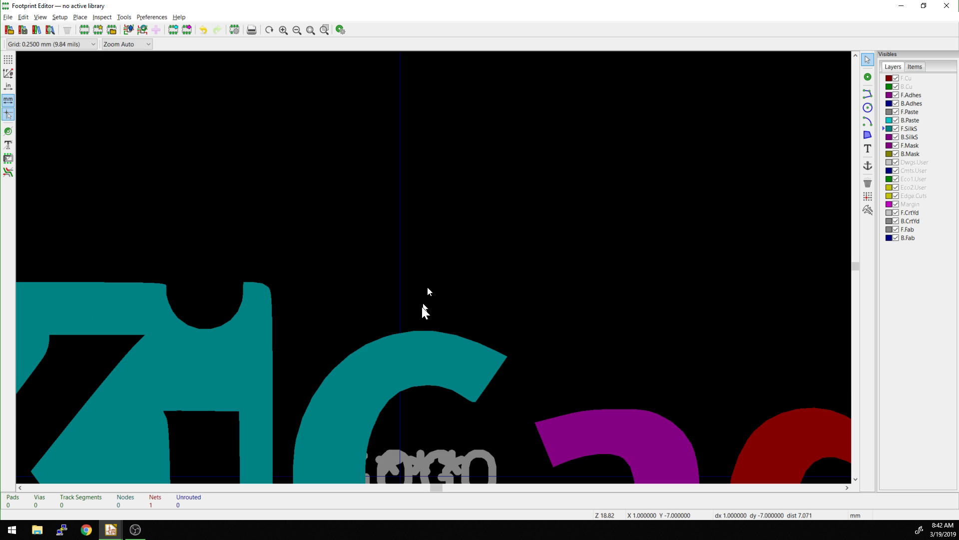
middle_click_drag(395, 361, 573, 193)
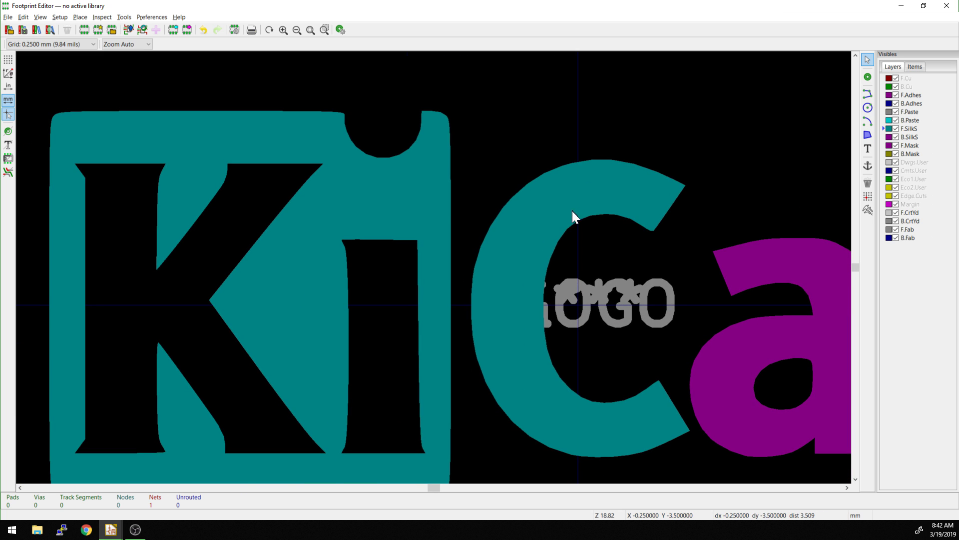
scroll(571, 212, "up", 1)
middle_click_drag(369, 325, 405, 215)
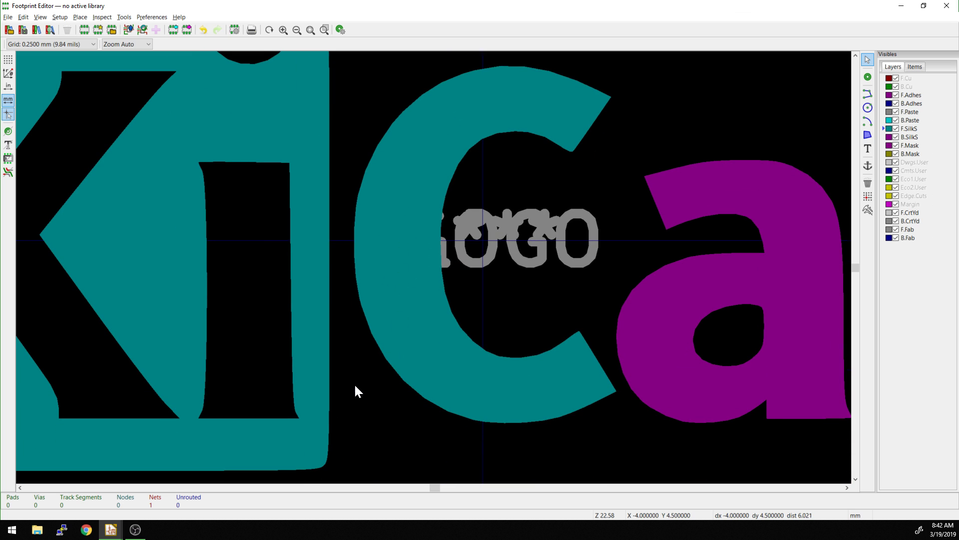
scroll(427, 360, "down", 1)
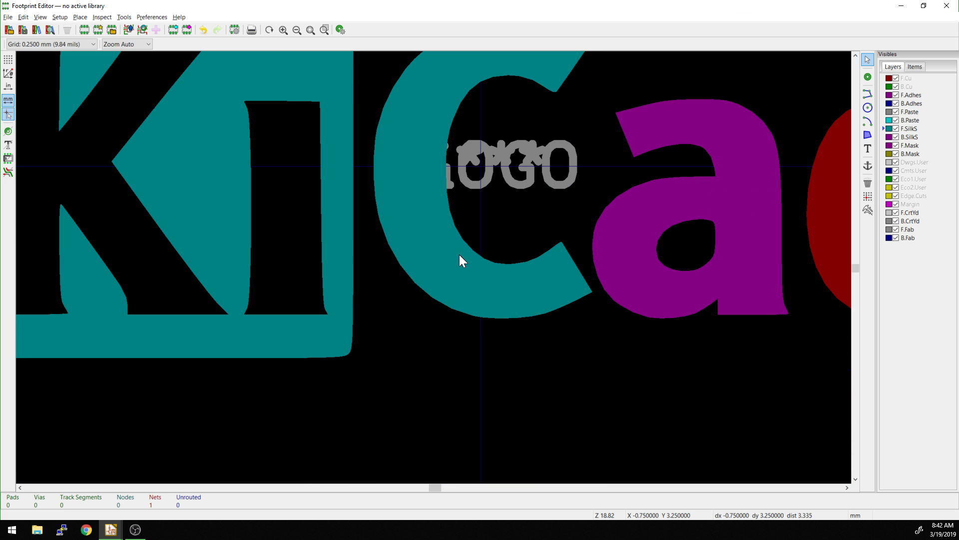
scroll(434, 266, "down", 1)
scroll(436, 297, "down", 1)
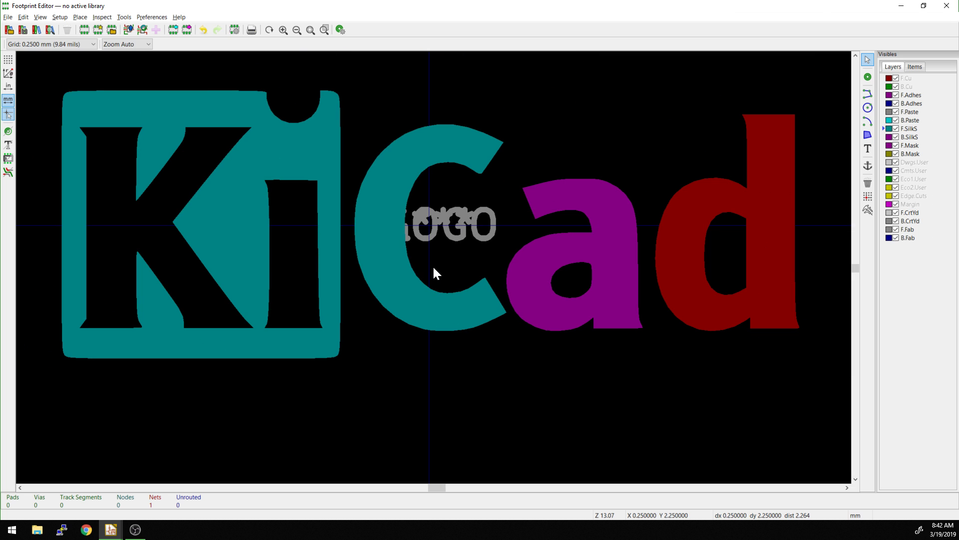
middle_click_drag(433, 265, 433, 286)
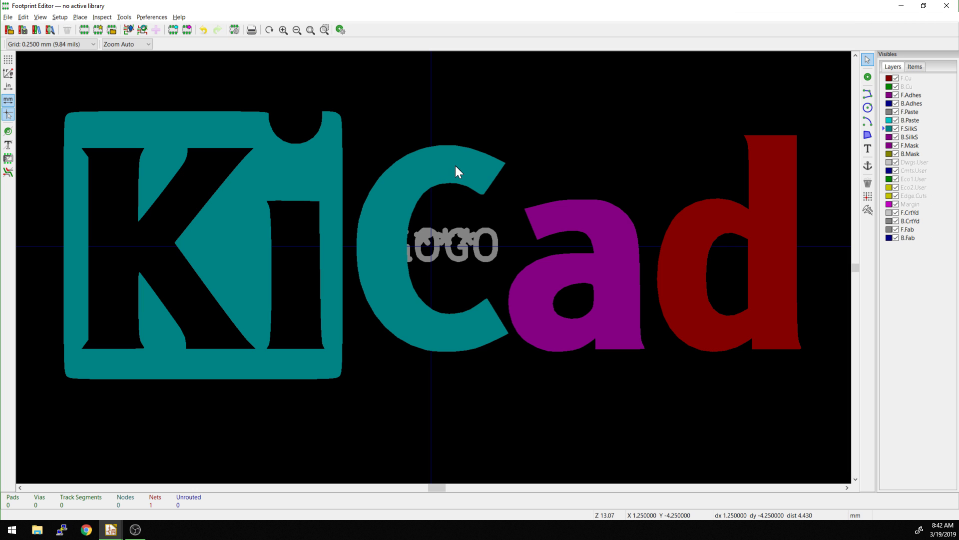
scroll(455, 166, "up", 1)
scroll(433, 267, "down", 1)
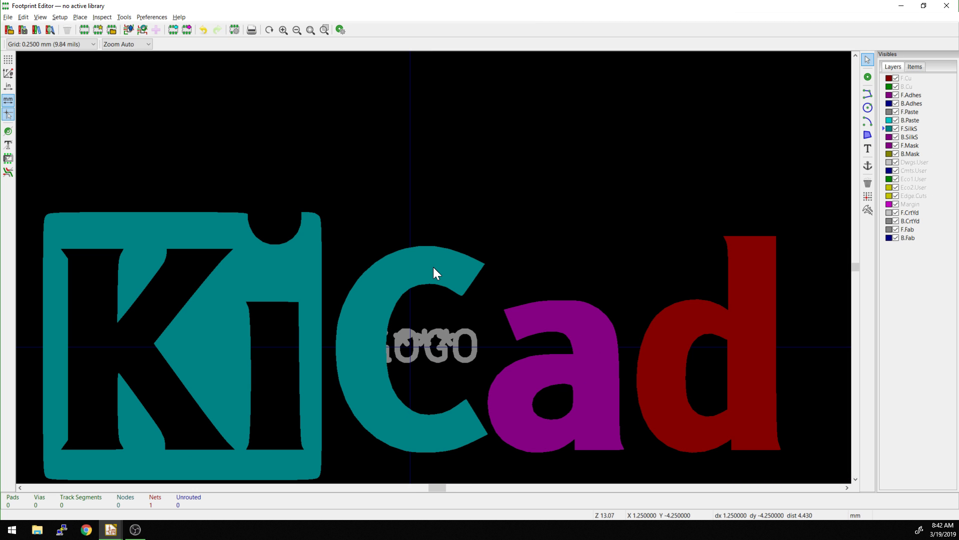
scroll(434, 266, "down", 3)
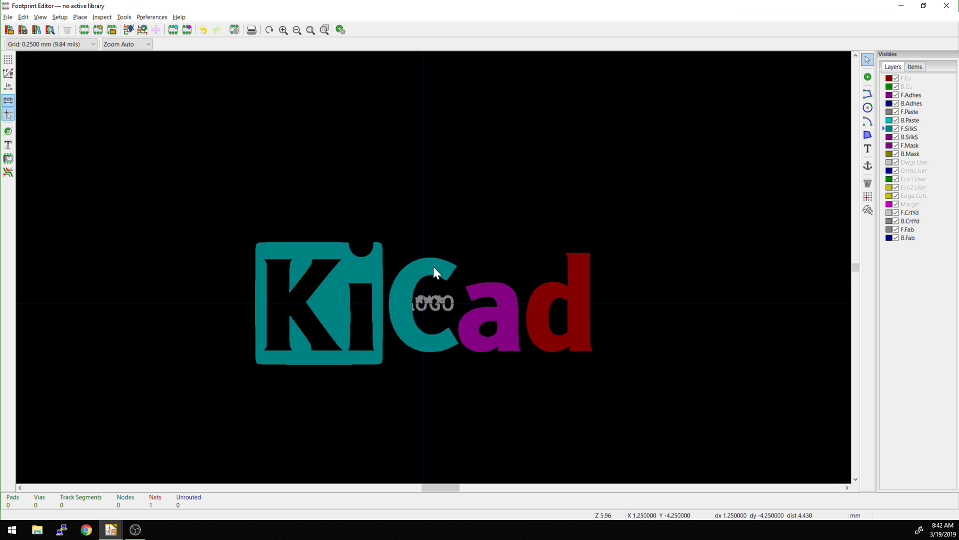
Reselect the letter C polygon and examine the outline points on its lower curve and around the whole letter.
left_click(424, 261)
scroll(424, 261, "up", 3)
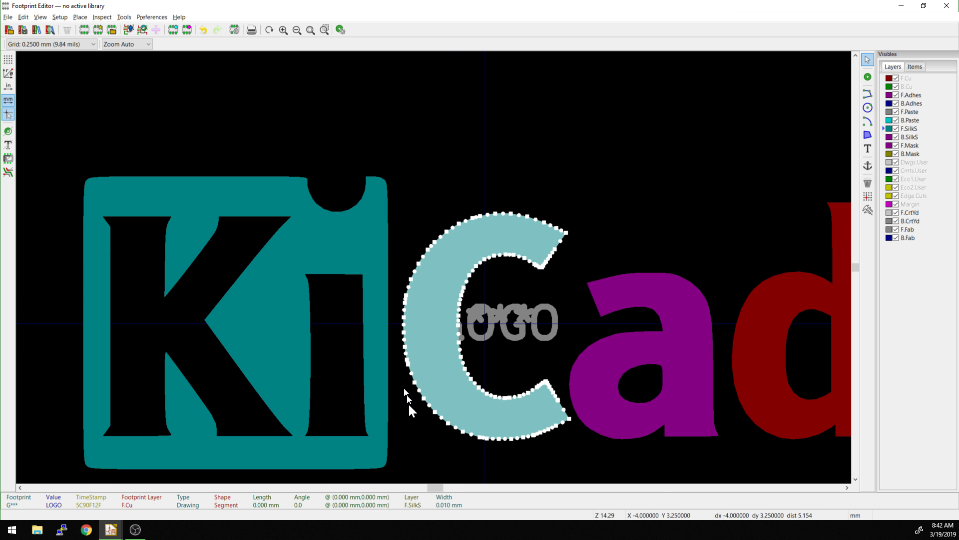
scroll(544, 458, "up", 2)
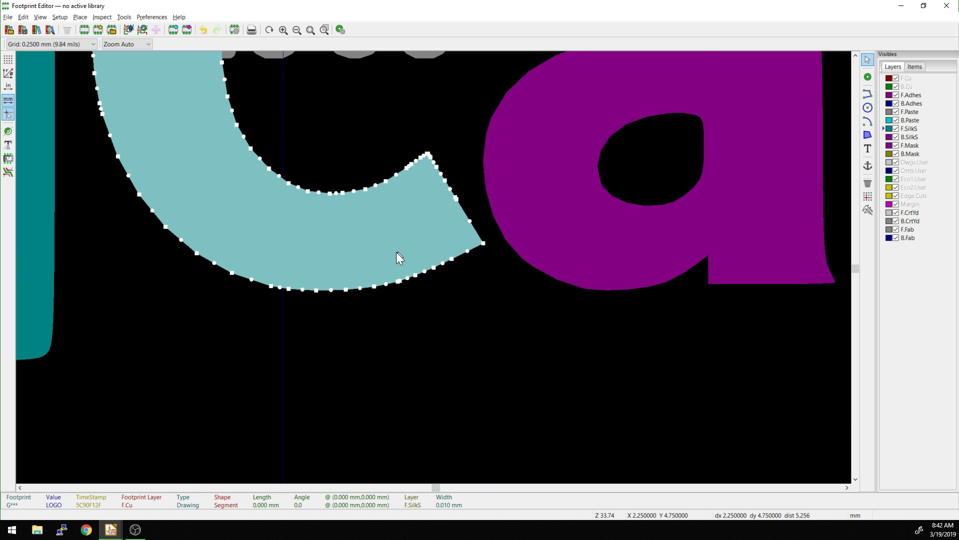
scroll(397, 252, "up", 1)
scroll(434, 267, "down", 2)
scroll(511, 142, "up", 1)
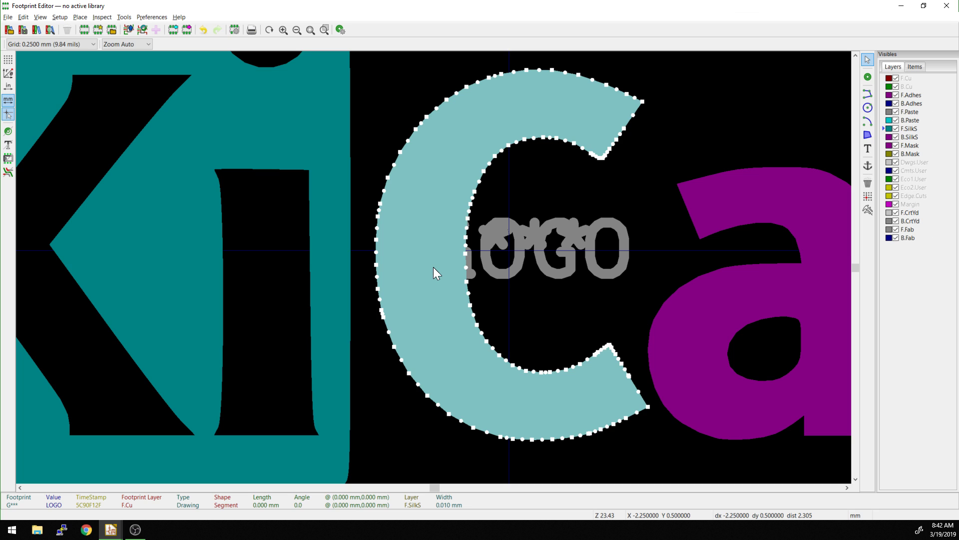
middle_click_drag(433, 267, 415, 268)
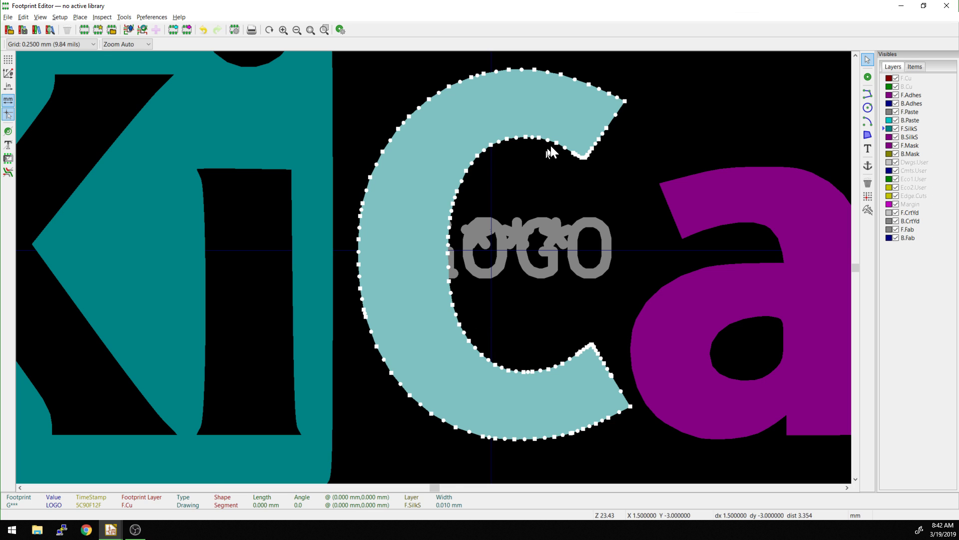
scroll(552, 151, "down", 1)
scroll(405, 404, "down", 1)
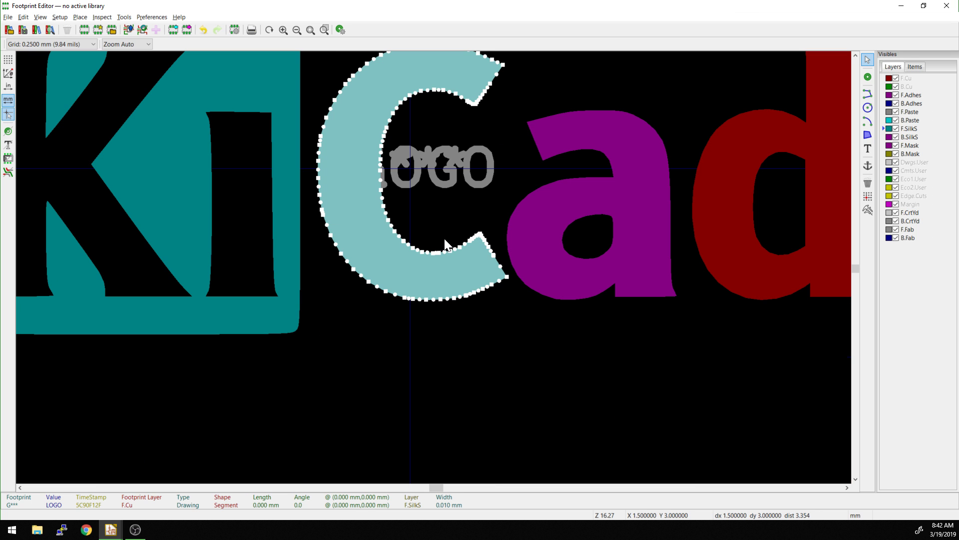
scroll(442, 237, "down", 1)
scroll(435, 270, "down", 1)
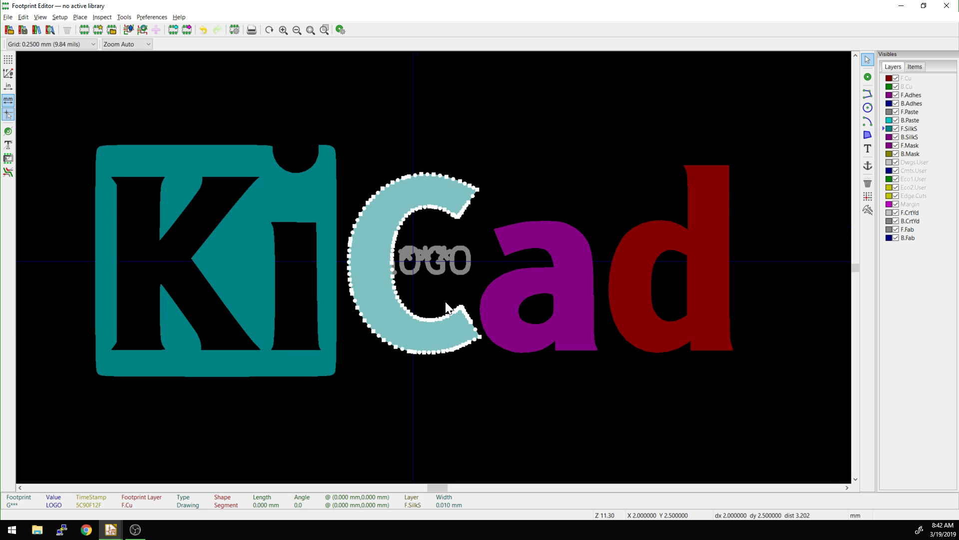
scroll(445, 301, "down", 1)
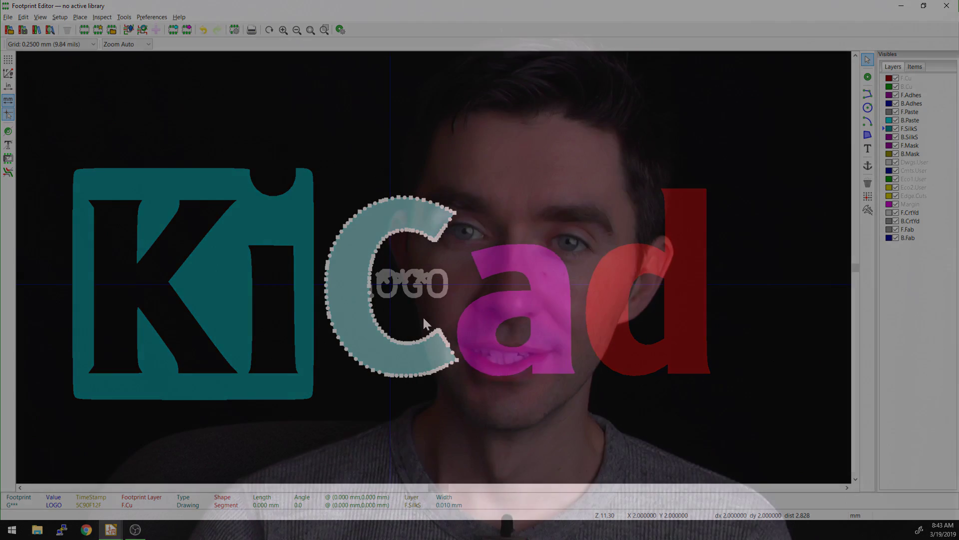